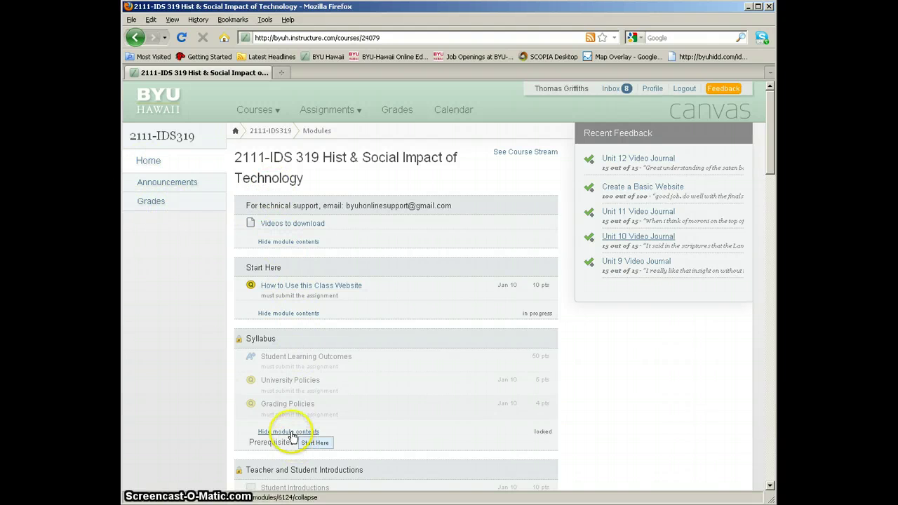
# Step: Open the user dashboard and view the details of the Final Video assignment among the upcoming items
pyautogui.moveTo(630, 280)
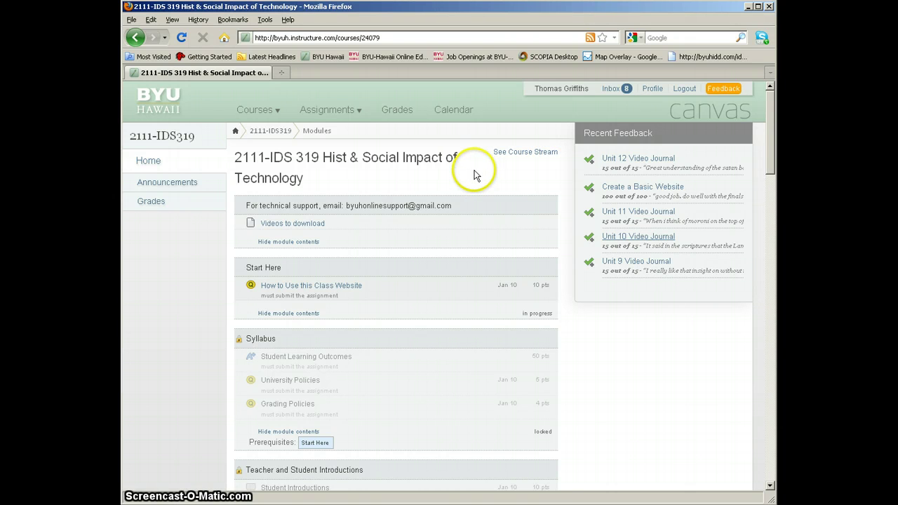
pyautogui.click(259, 113)
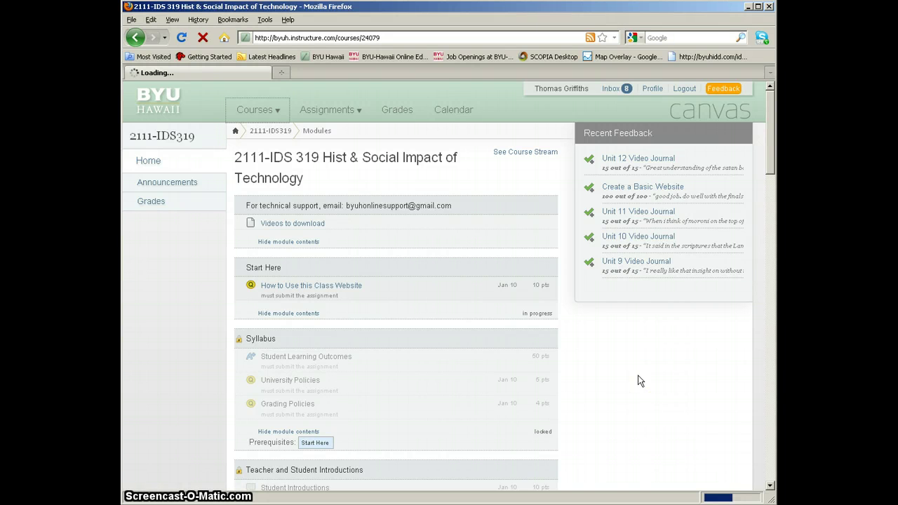
pyautogui.click(610, 391)
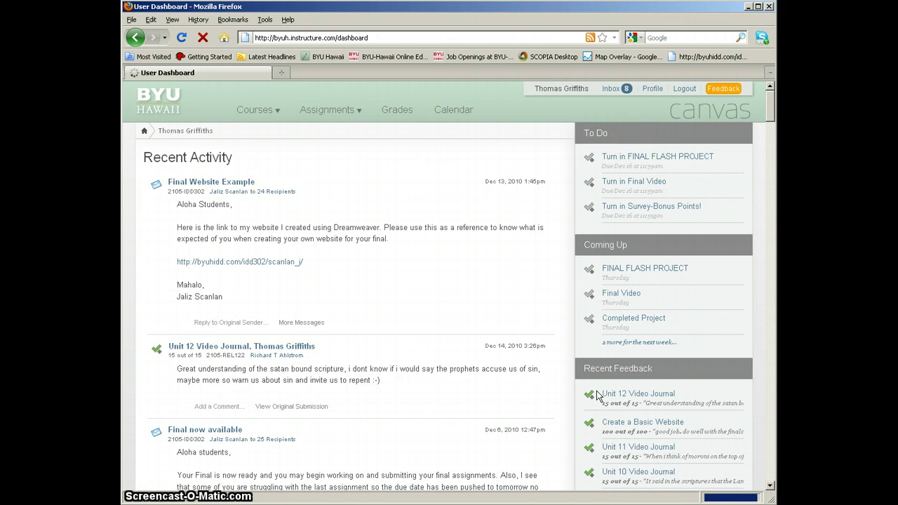
pyautogui.click(447, 363)
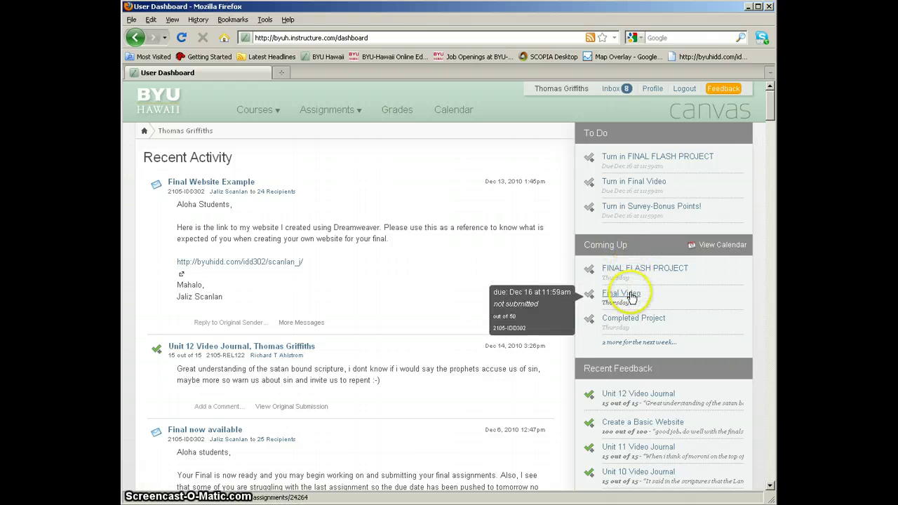
pyautogui.moveTo(621, 319)
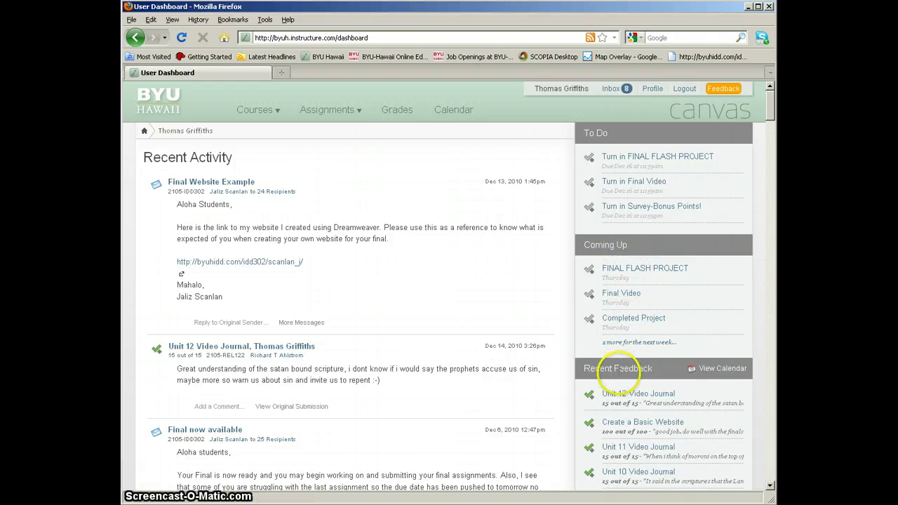
# Step: Examine the grade details of the recently graded items, from Create a Basic Website to the Unit 11 and Unit 10 Video Journals
pyautogui.click(769, 485)
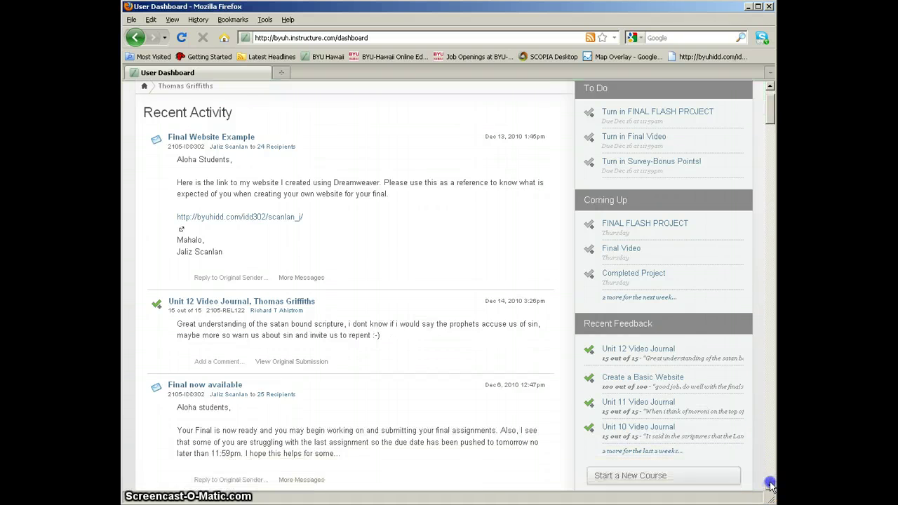
pyautogui.click(621, 343)
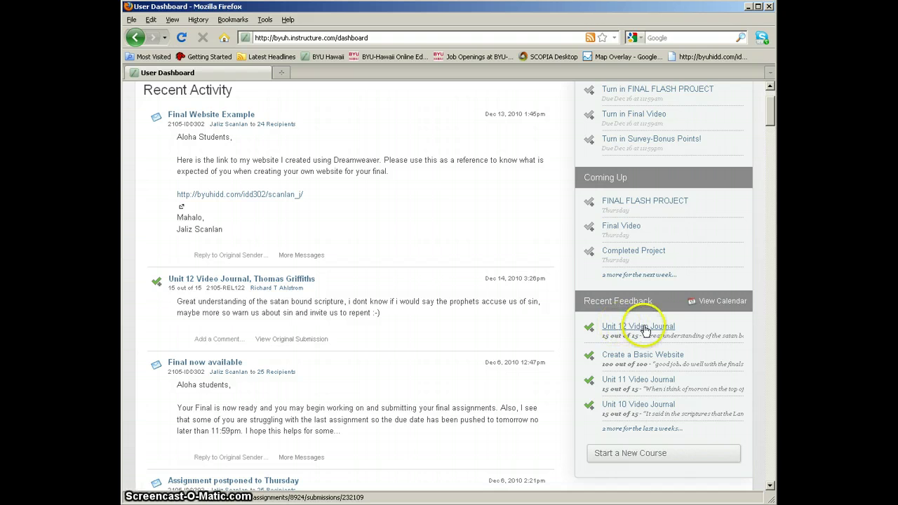
pyautogui.moveTo(631, 354)
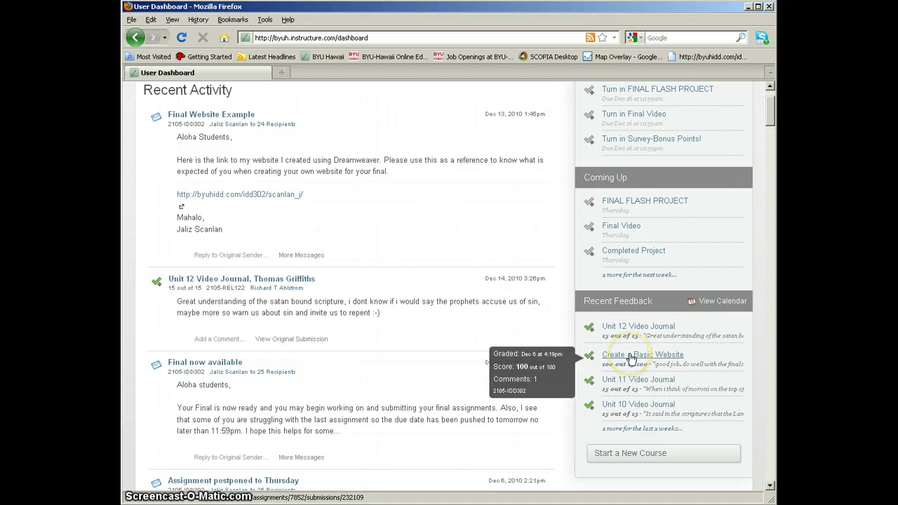
pyautogui.moveTo(631, 381)
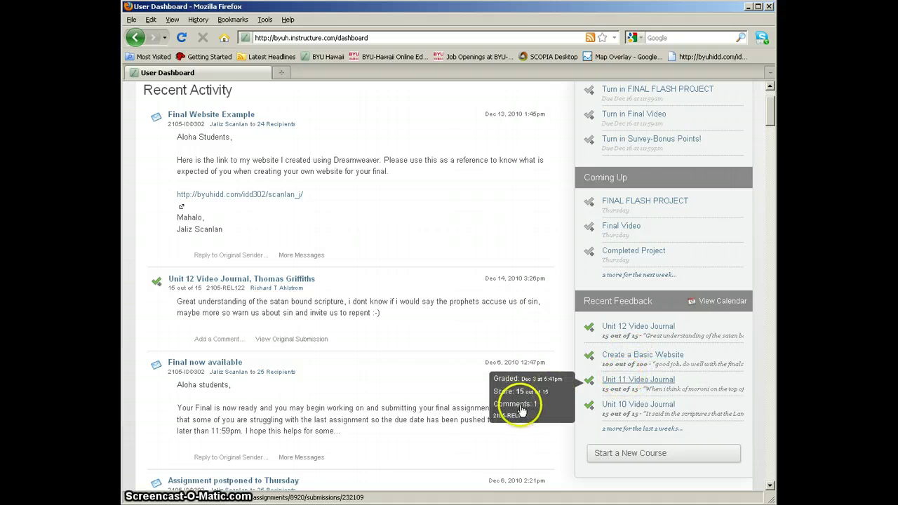
pyautogui.moveTo(626, 405)
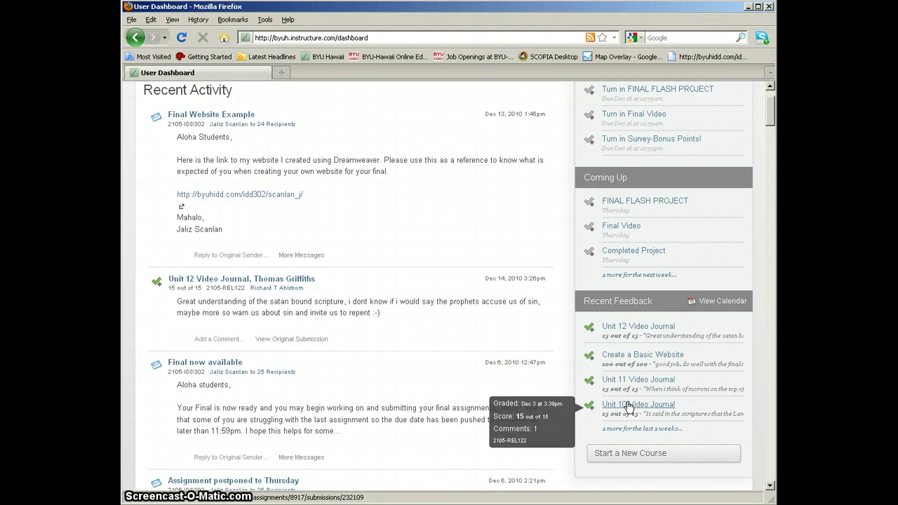
pyautogui.click(629, 409)
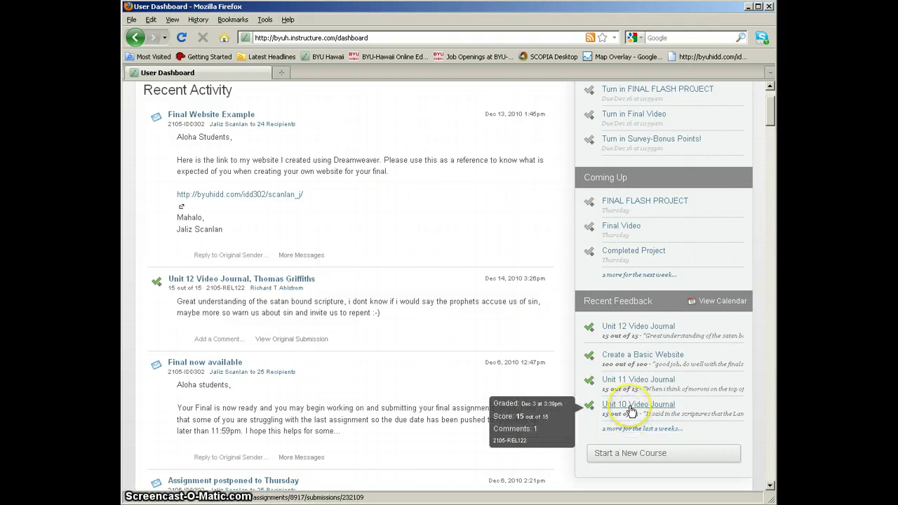
pyautogui.moveTo(630, 411)
pyautogui.mouseDown()
pyautogui.moveTo(517, 433)
pyautogui.moveTo(526, 413)
pyautogui.moveTo(642, 402)
pyautogui.mouseUp()
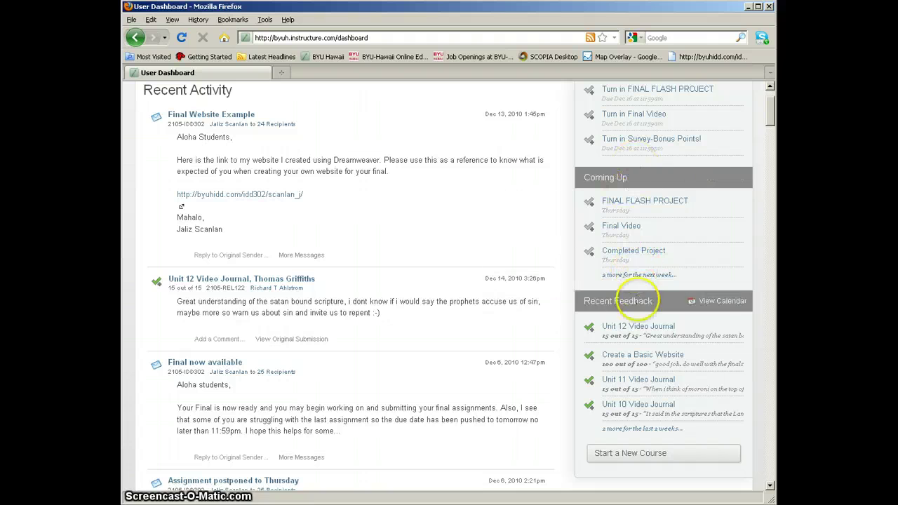
# Step: Expand the dashboard's recent feedback and upcoming assignment lists to show their remaining entries
pyautogui.click(642, 429)
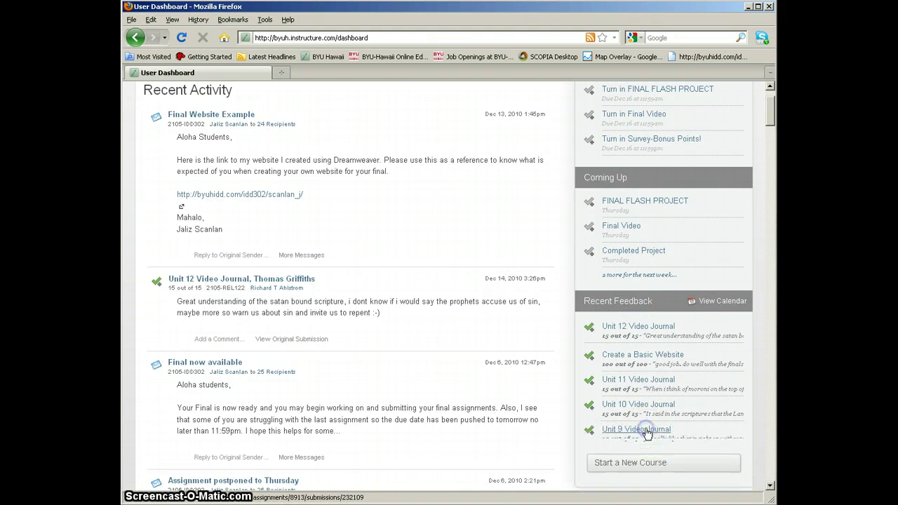
pyautogui.click(638, 274)
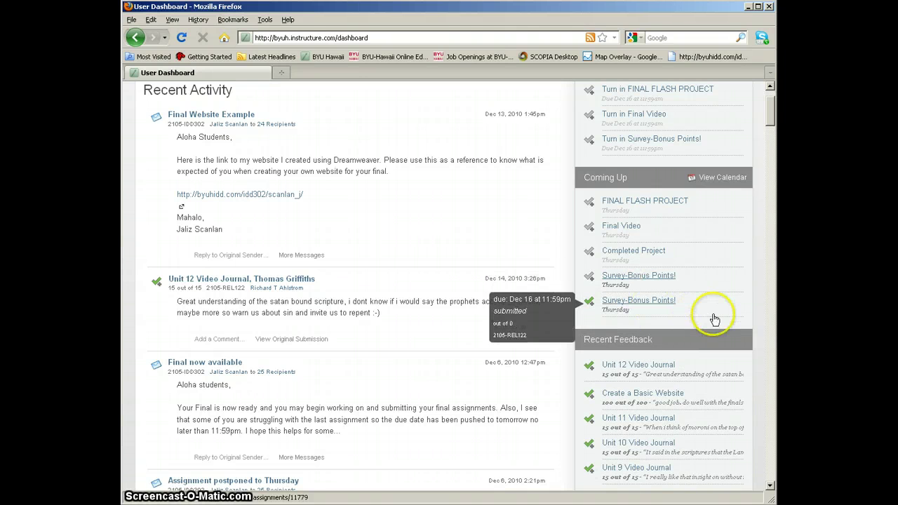
pyautogui.moveTo(774, 121); pyautogui.dragTo(772, 98)
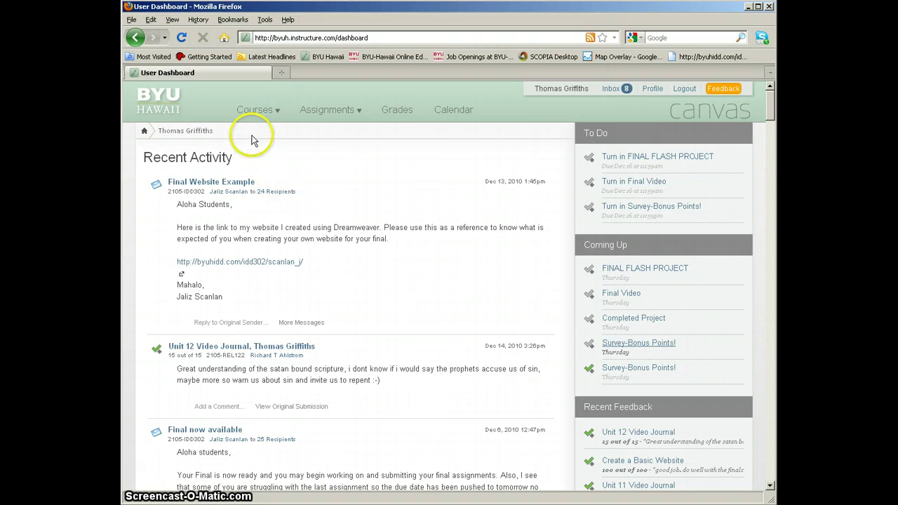
# Step: Open the 2111-IDS 319 Hist & Social Impact of Technology course and look through its modules and their prerequisites
pyautogui.moveTo(251, 111)
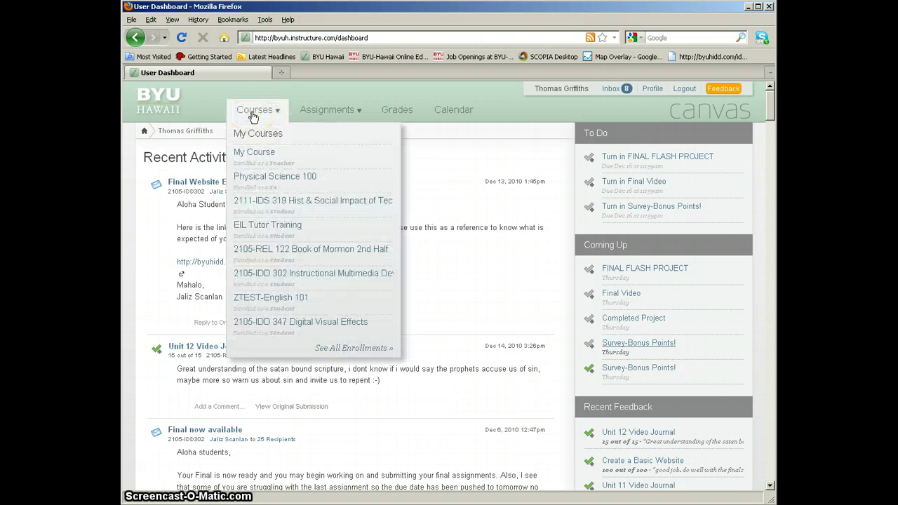
pyautogui.click(298, 202)
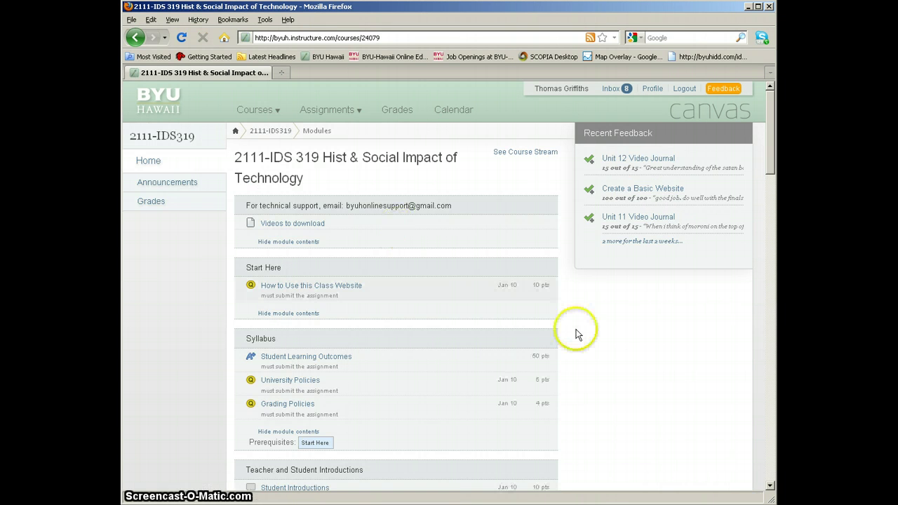
pyautogui.scroll(-10, 581, 334)
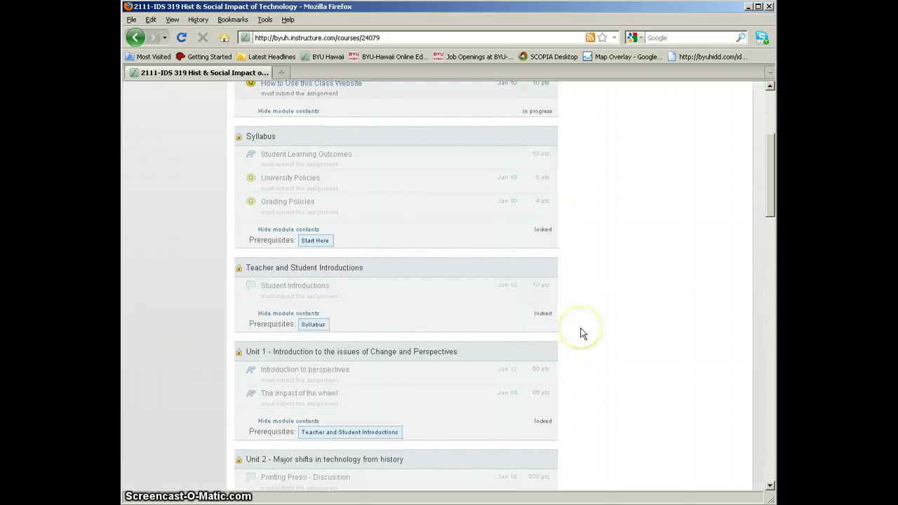
pyautogui.scroll(-15, 581, 334)
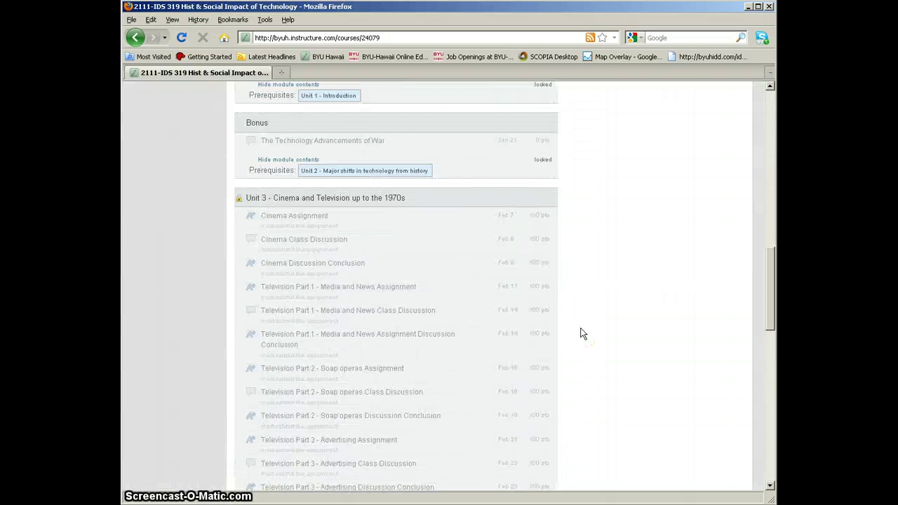
pyautogui.scroll(20, 581, 333)
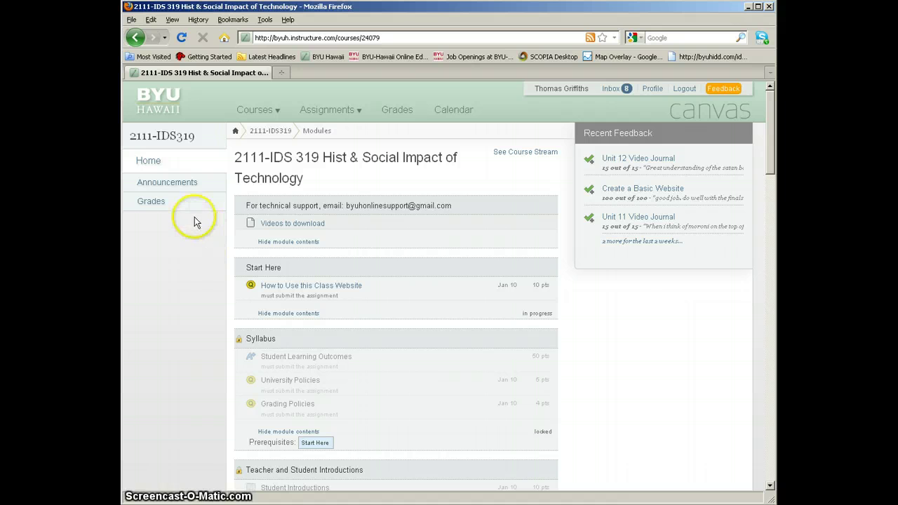
# Step: Check which version of Firefox is installed, closing the version information when done
pyautogui.click(288, 19)
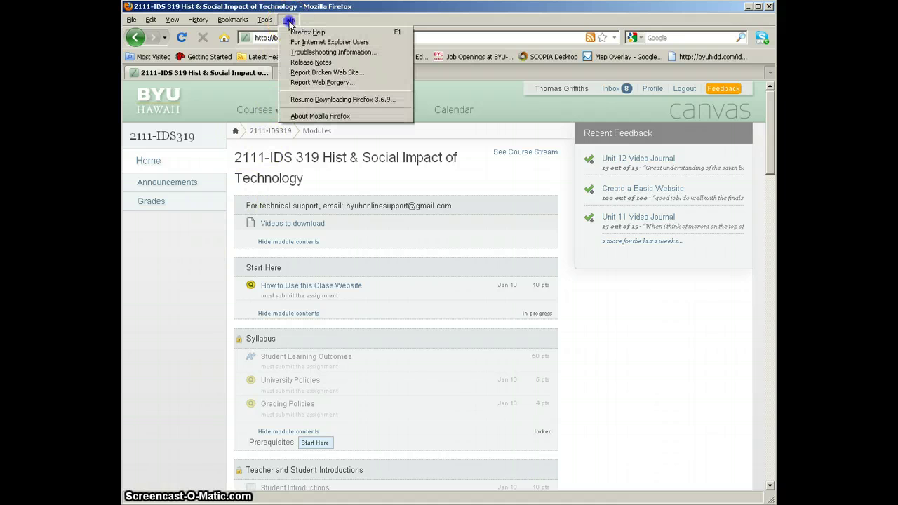
pyautogui.click(338, 118)
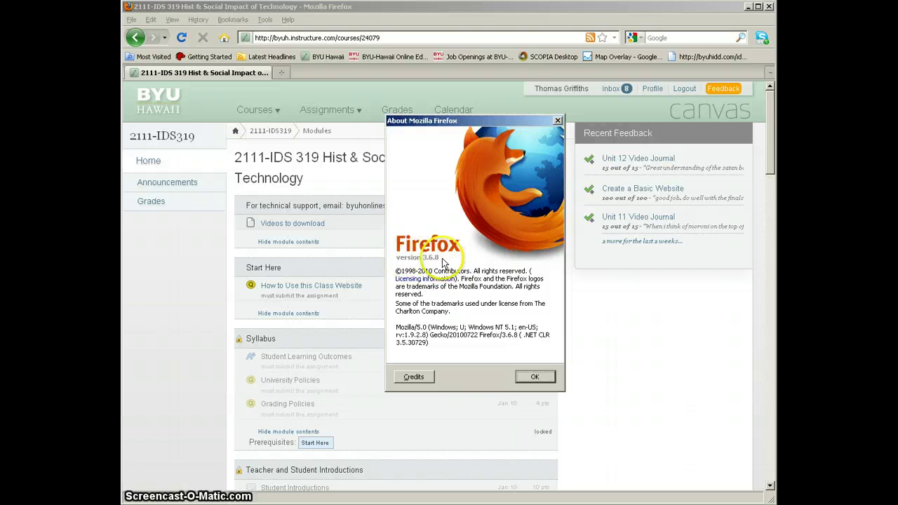
pyautogui.click(533, 377)
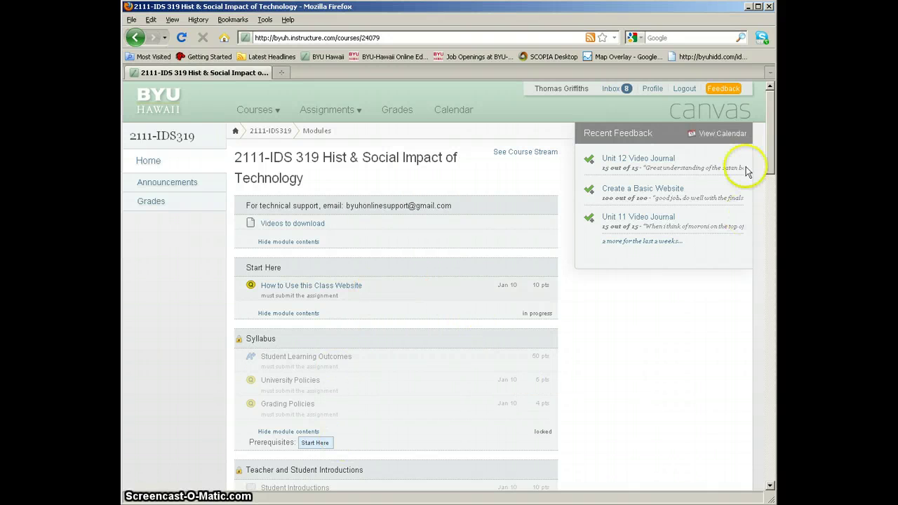
# Step: Switch to the Internet Explorer window, check its installed version, and move the window away again
pyautogui.moveTo(775, 56); pyautogui.dragTo(306, 56)
pyautogui.click(289, 80)
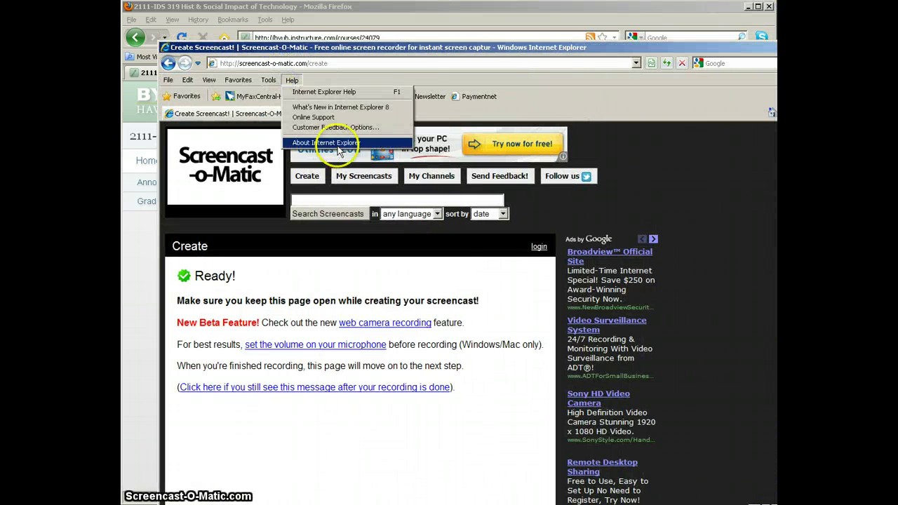
pyautogui.click(335, 145)
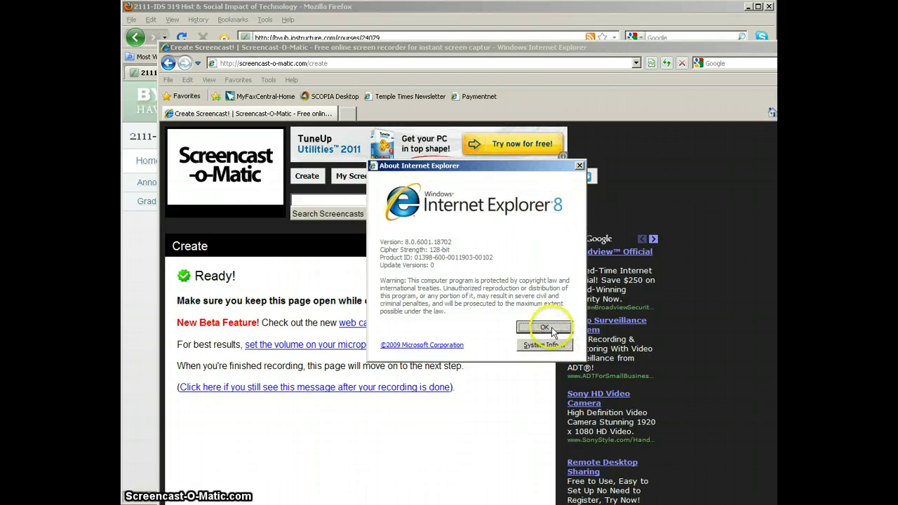
pyautogui.click(579, 166)
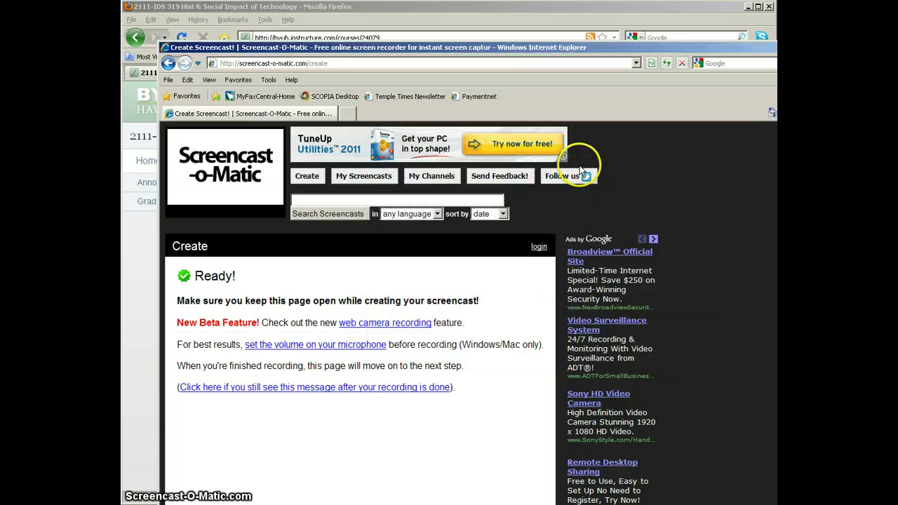
pyautogui.moveTo(363, 56); pyautogui.dragTo(897, 54)
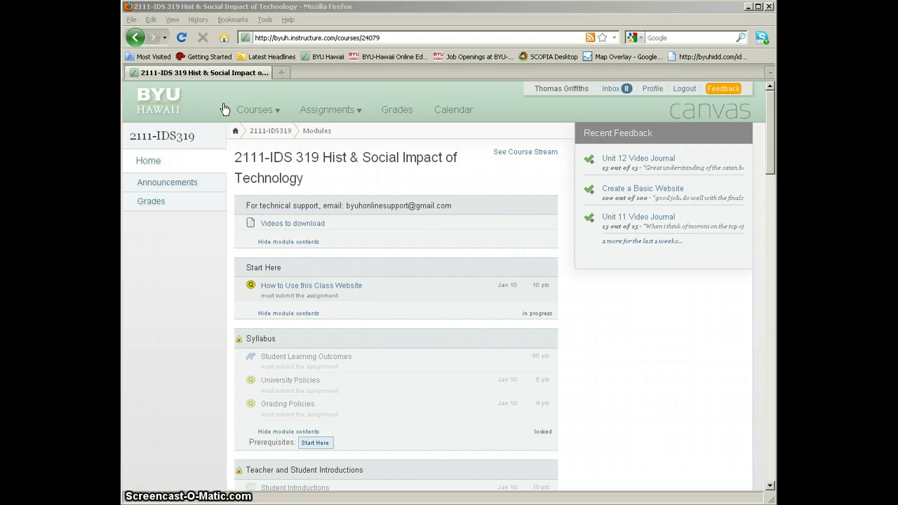
# Step: Return to Firefox and view its version information once more, closing the dialog when done
pyautogui.click(288, 20)
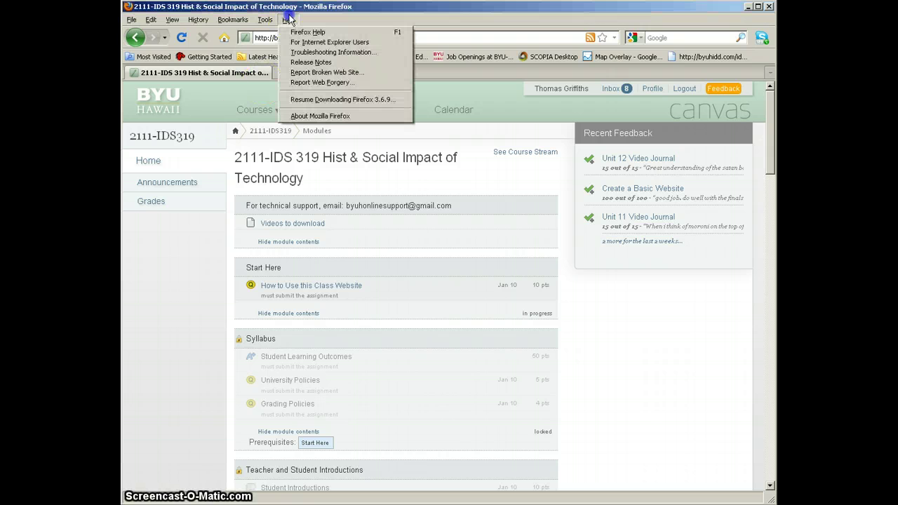
pyautogui.click(314, 116)
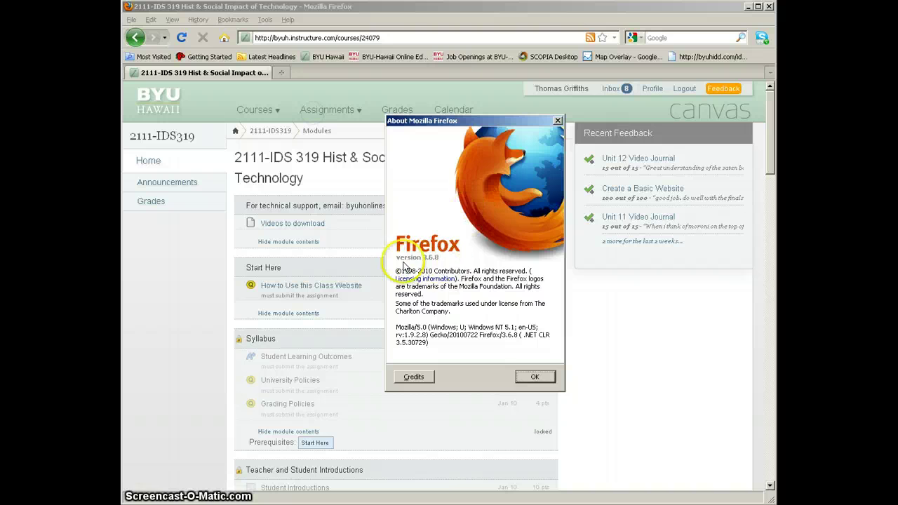
pyautogui.click(535, 377)
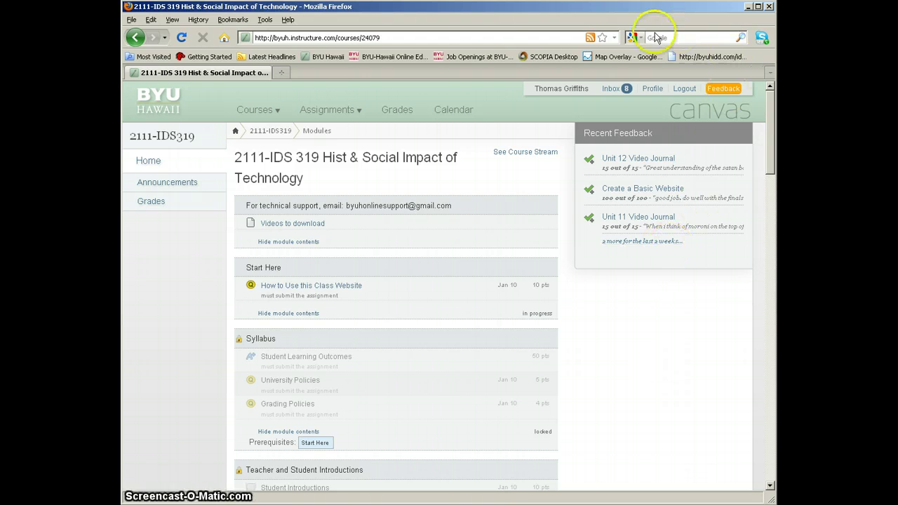
# Step: Search Google for "adobe flash" in a new browser tab to find the Flash Player download
pyautogui.click(132, 20)
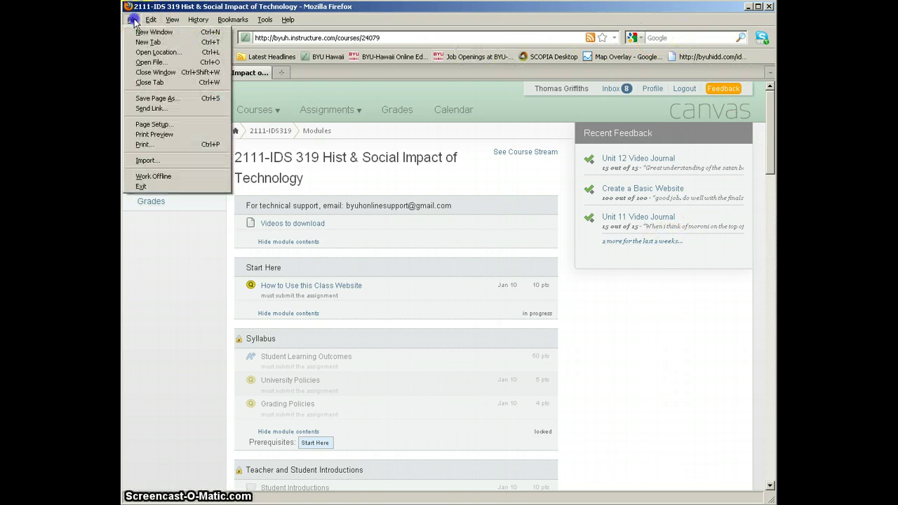
pyautogui.click(147, 42)
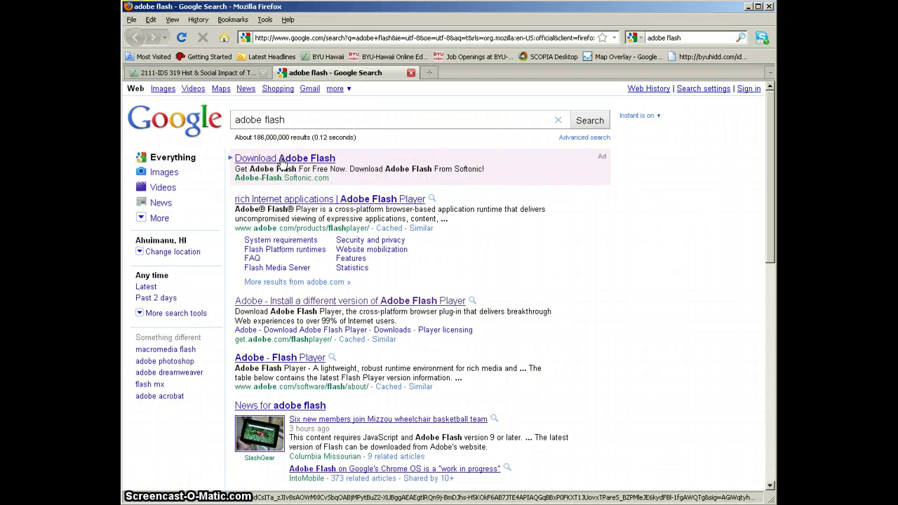
pyautogui.click(281, 162)
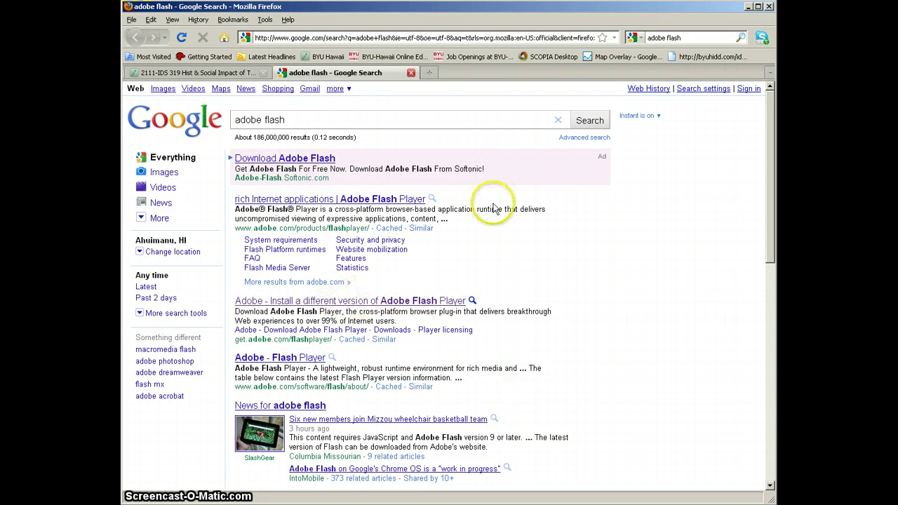
# Step: Return to the 2111-IDS 319 course page and open the How to Use this Class Website quiz in the Start Here module
pyautogui.click(214, 74)
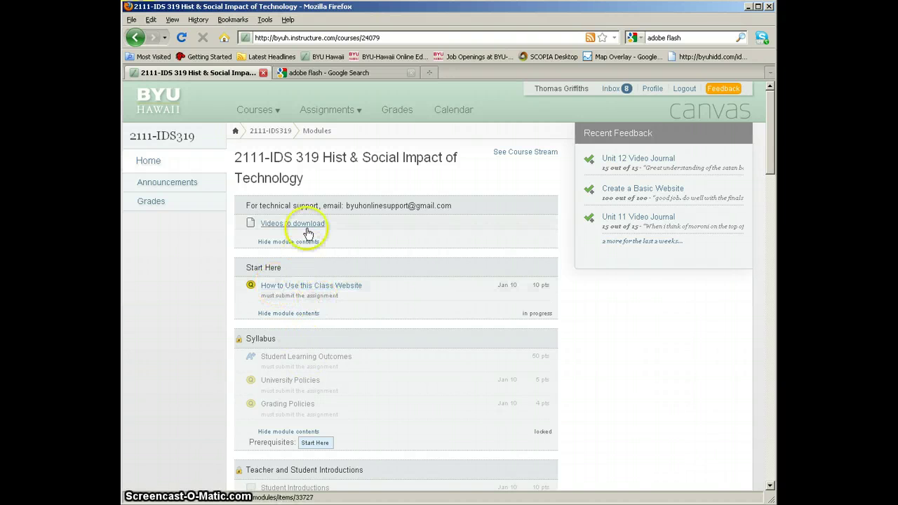
pyautogui.click(312, 288)
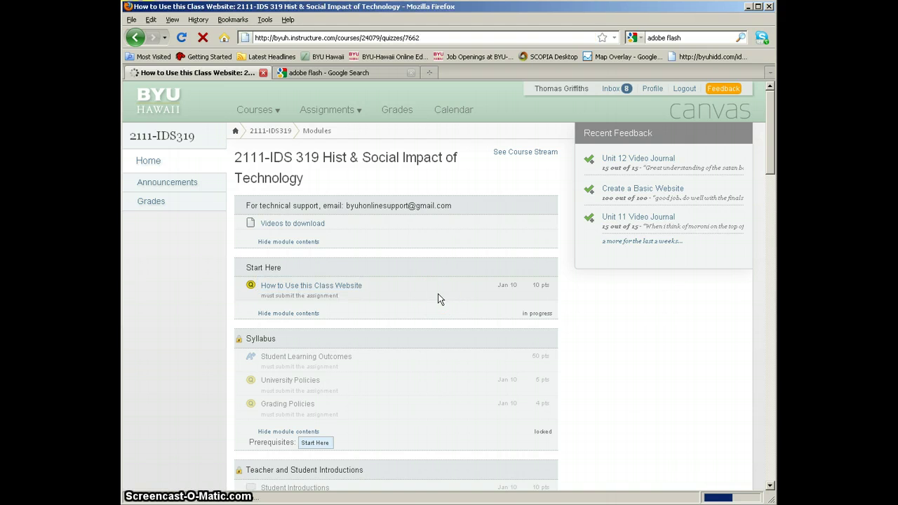
# Step: Look through the How to Use this Class Website page, from its instructions and videos down to the quiz details and back
pyautogui.scroll(-2, 601, 321)
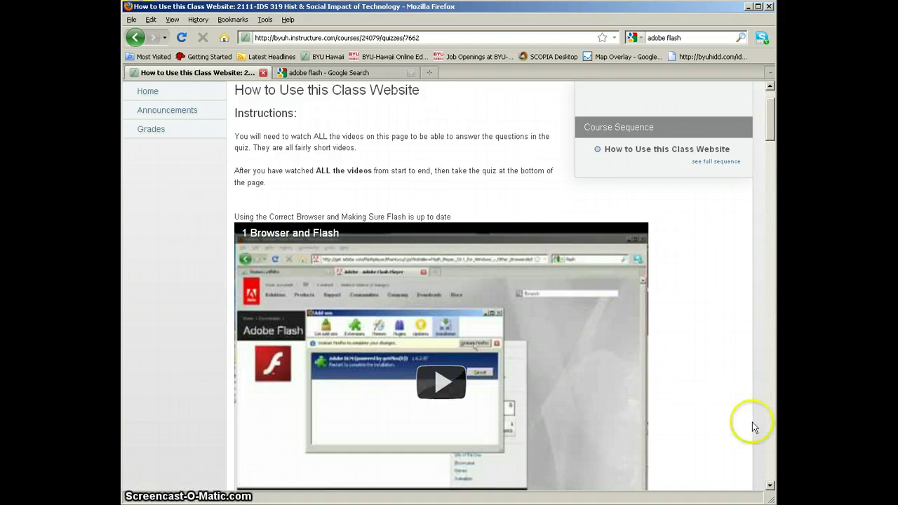
pyautogui.click(768, 446)
pyautogui.click(768, 450)
pyautogui.click(768, 450)
pyautogui.click(768, 450)
pyautogui.click(768, 452)
pyautogui.click(769, 474)
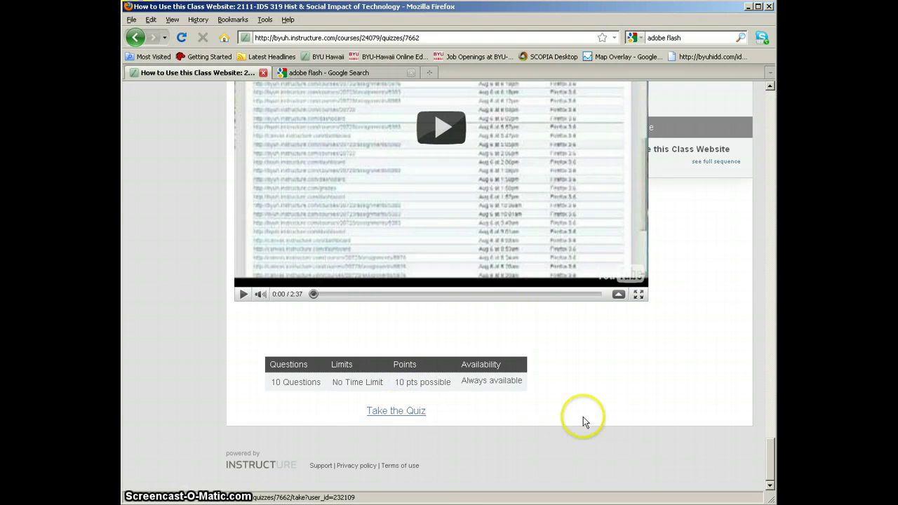
pyautogui.moveTo(770, 465); pyautogui.dragTo(727, 105)
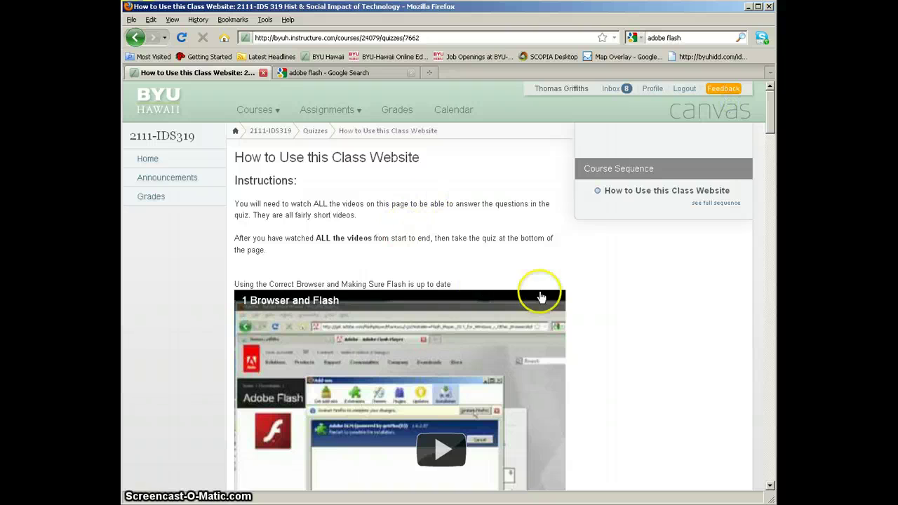
pyautogui.moveTo(772, 478); pyautogui.dragTo(761, 70)
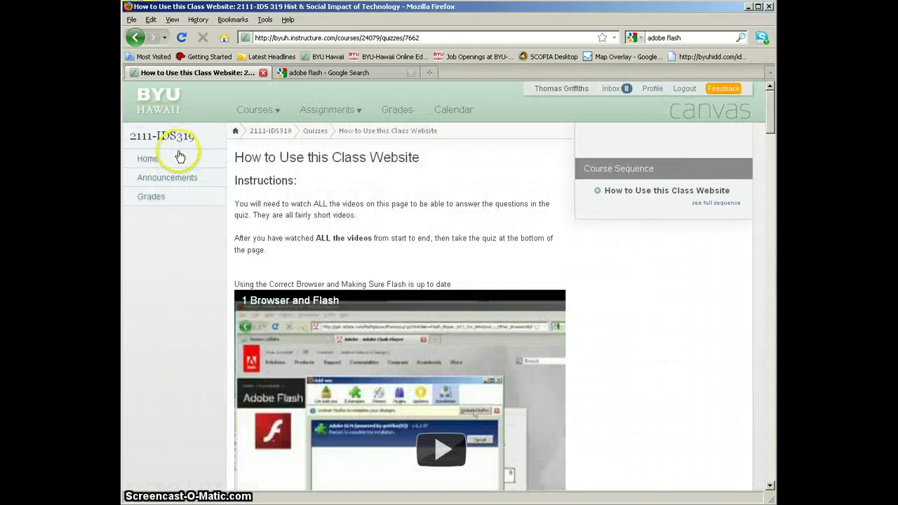
# Step: Return to the course home page and try to open Student Learning Outcomes in the Syllabus module
pyautogui.click(148, 161)
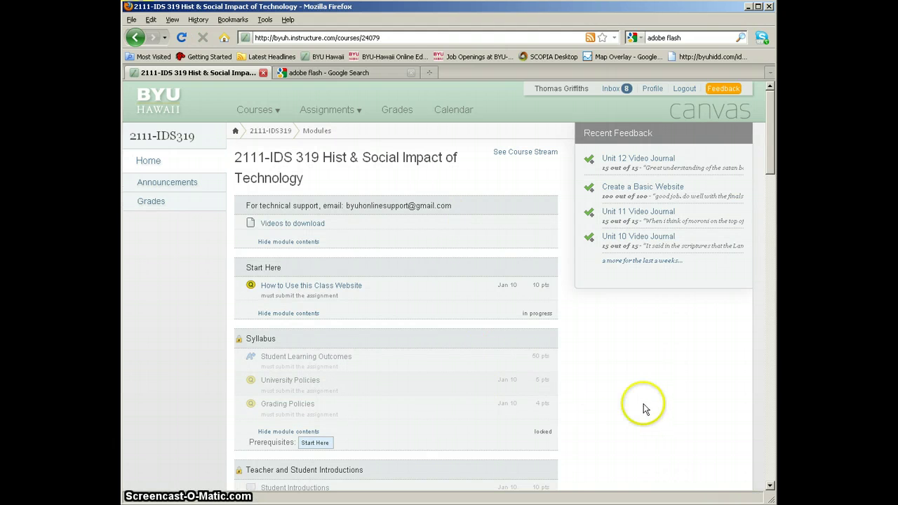
pyautogui.click(278, 356)
pyautogui.tripleClick(280, 357)
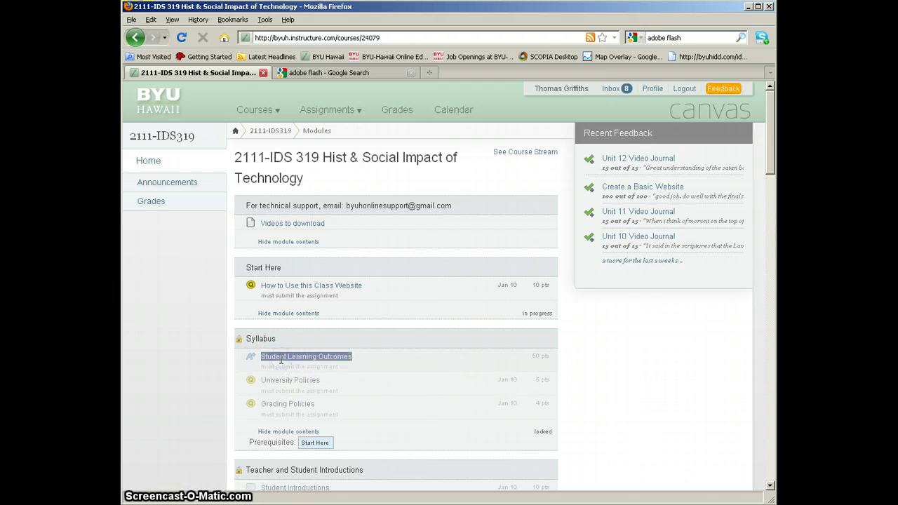
pyautogui.click(313, 358)
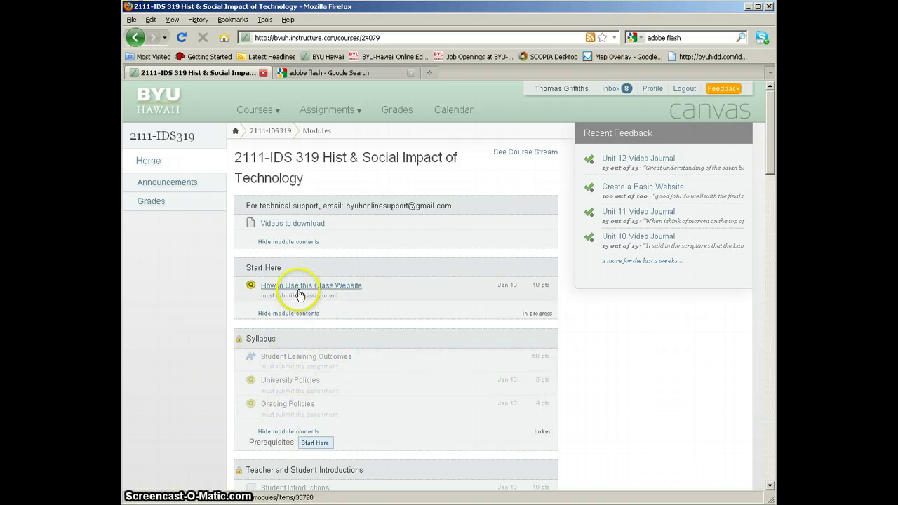
pyautogui.click(296, 357)
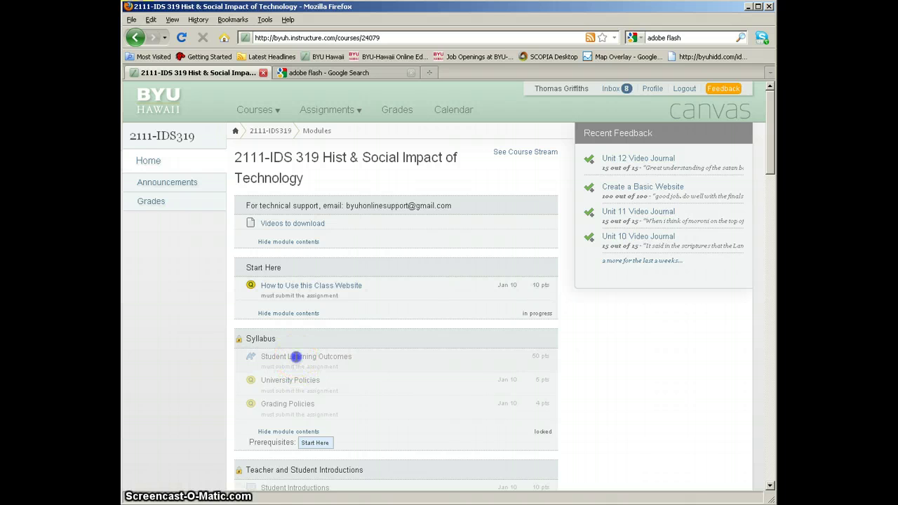
# Step: Reopen How to Use this Class Website from the Start Here module and start taking its quiz
pyautogui.click(298, 287)
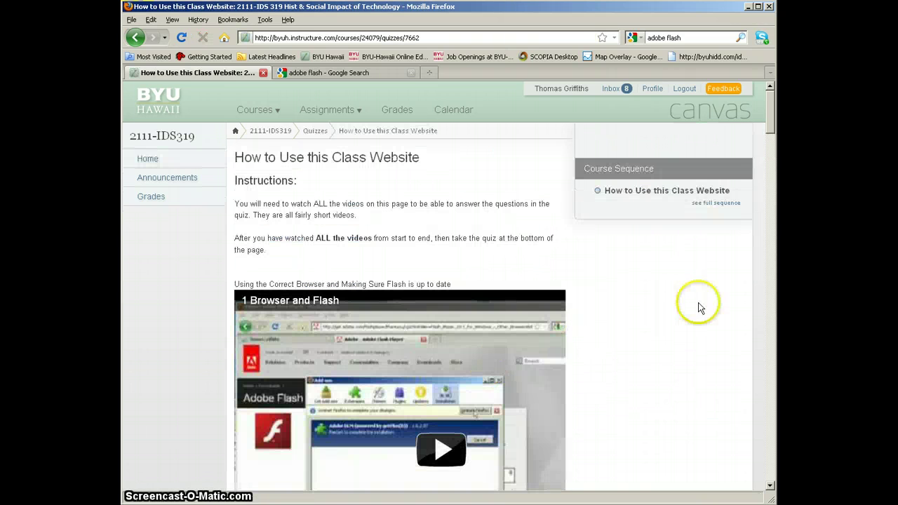
pyautogui.moveTo(770, 131); pyautogui.dragTo(769, 487)
pyautogui.click(393, 411)
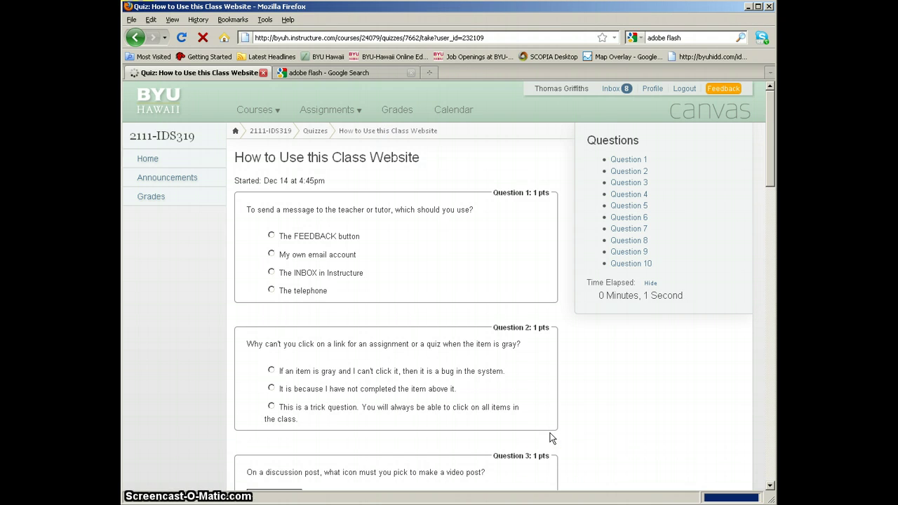
# Step: Answer question 1 with The telephone, 2 with not having completed the item above, 3 with C, and 4 with Internet Explorer 6.0
pyautogui.scroll(-2, 637, 401)
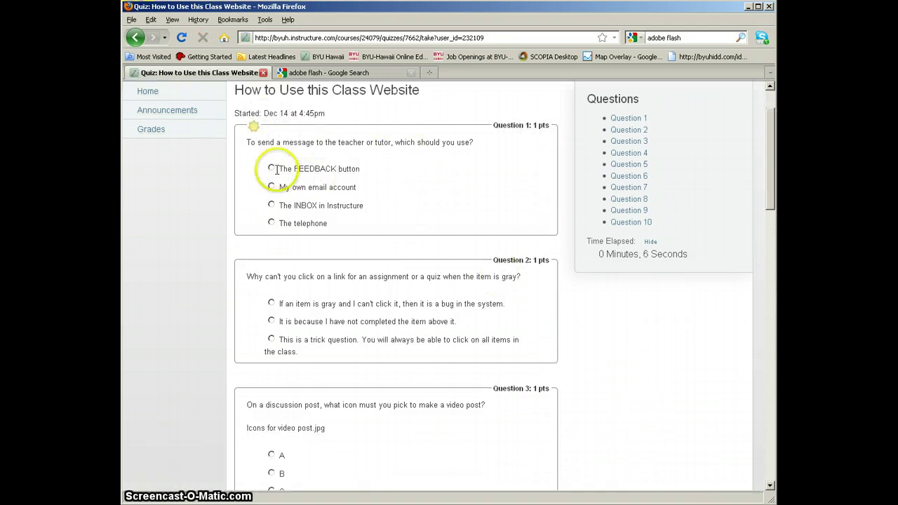
pyautogui.click(272, 223)
pyautogui.click(272, 320)
pyautogui.scroll(-8, 277, 320)
pyautogui.click(273, 322)
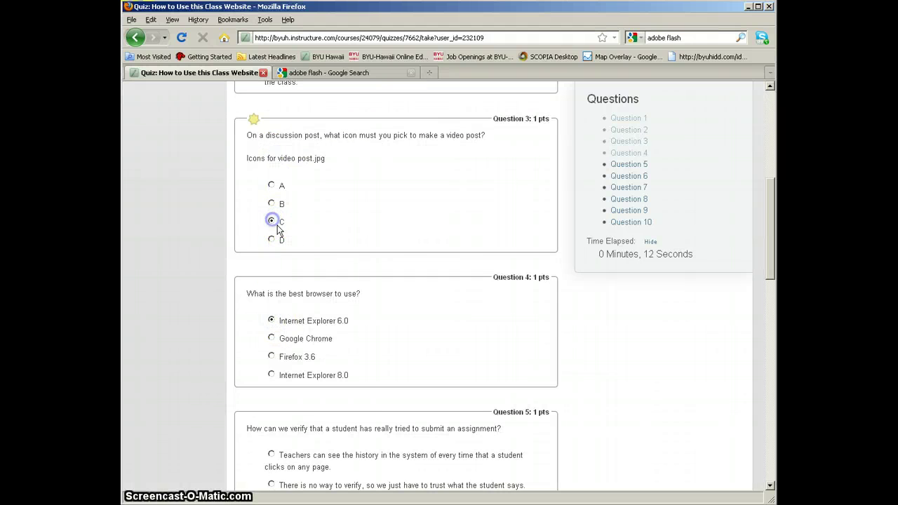
# Step: Answer question 5 with no way to verify, 6 with unstable internet connection, 7 with not reading from notes, and 8 with video not graded
pyautogui.scroll(-6, 289, 281)
pyautogui.click(272, 281)
pyautogui.scroll(-6, 277, 288)
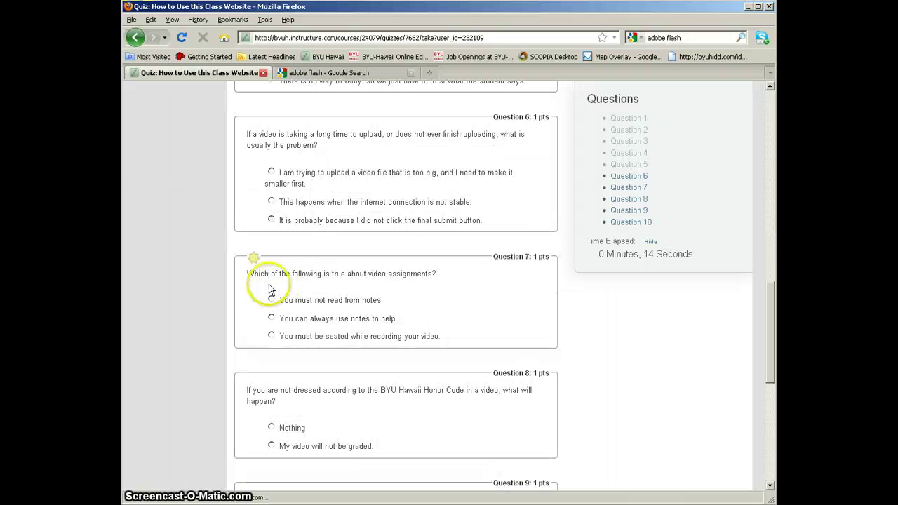
pyautogui.click(272, 299)
pyautogui.click(271, 201)
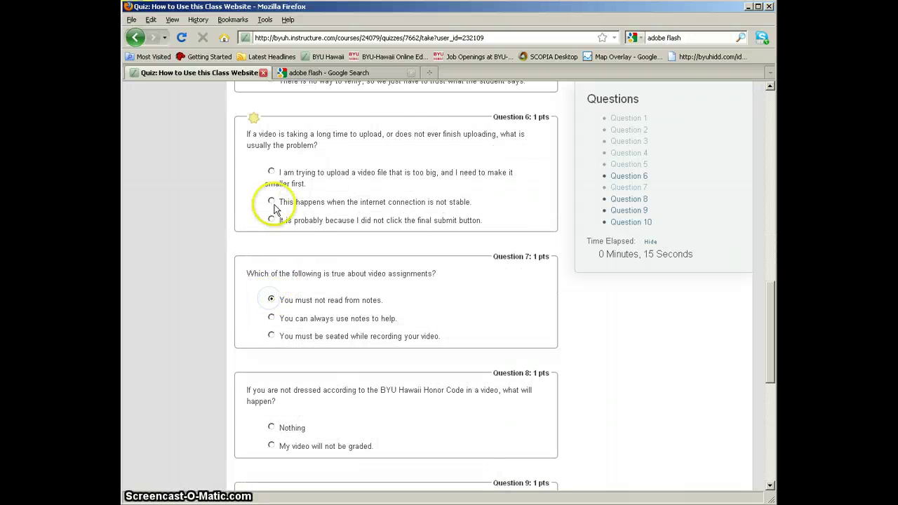
pyautogui.click(272, 446)
# Step: Answer question 9 with Eat breakfast, choose an answer for question 10, and submit the quiz
pyautogui.scroll(-5, 316, 407)
pyautogui.click(271, 402)
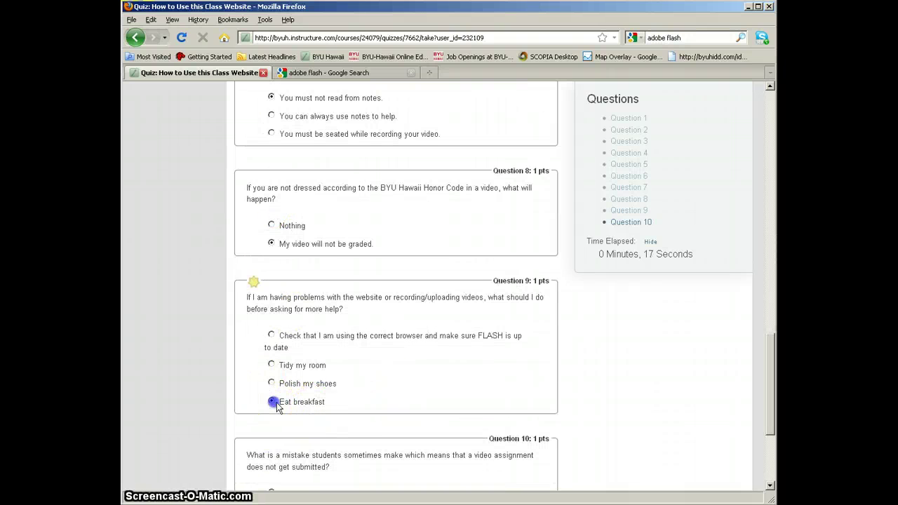
pyautogui.scroll(-5, 309, 378)
pyautogui.click(271, 371)
pyautogui.click(294, 412)
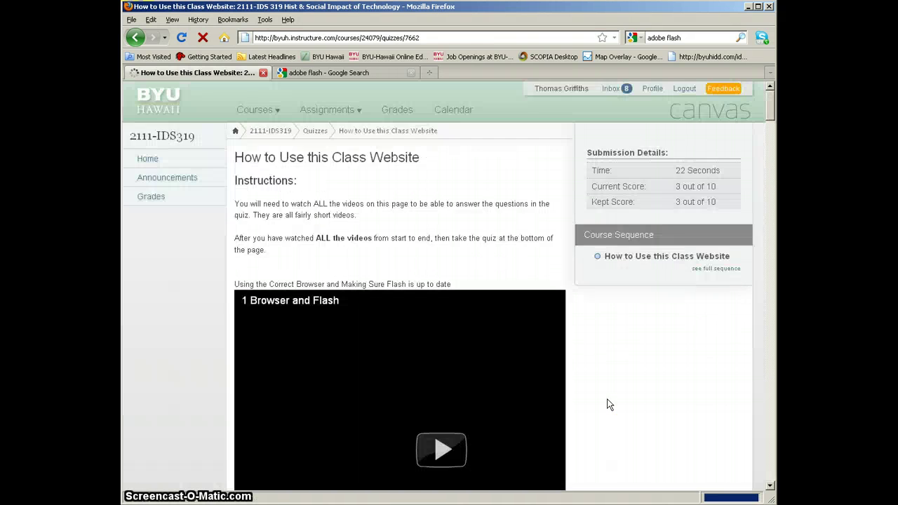
# Step: Return to the course home page and open the Student Learning Outcomes assignment in the Syllabus module
pyautogui.click(608, 401)
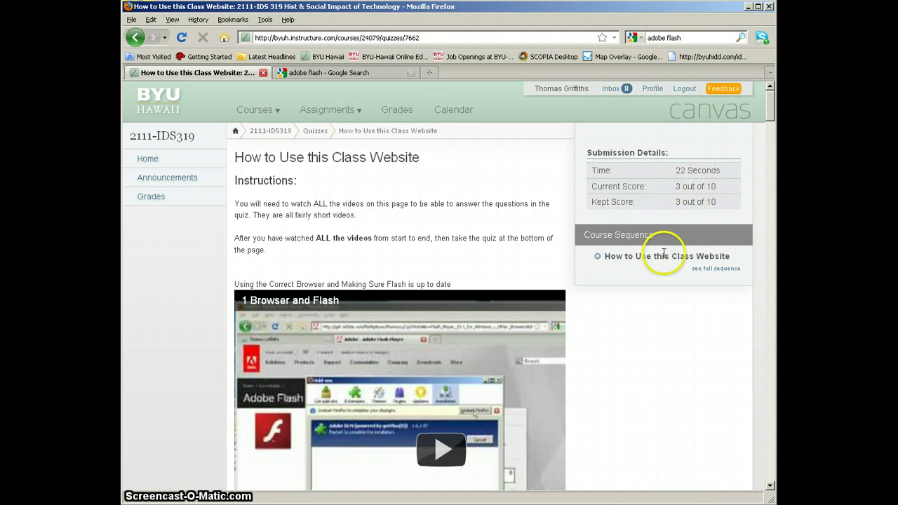
pyautogui.click(153, 162)
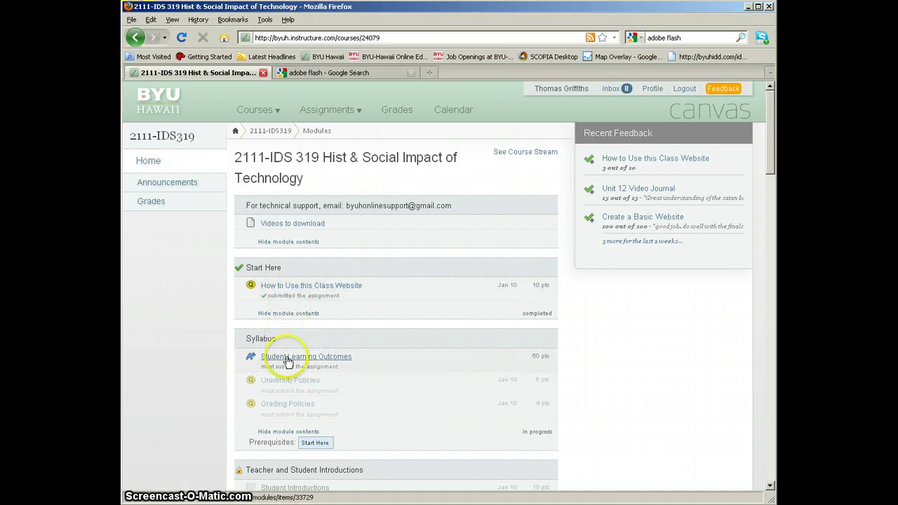
pyautogui.click(287, 359)
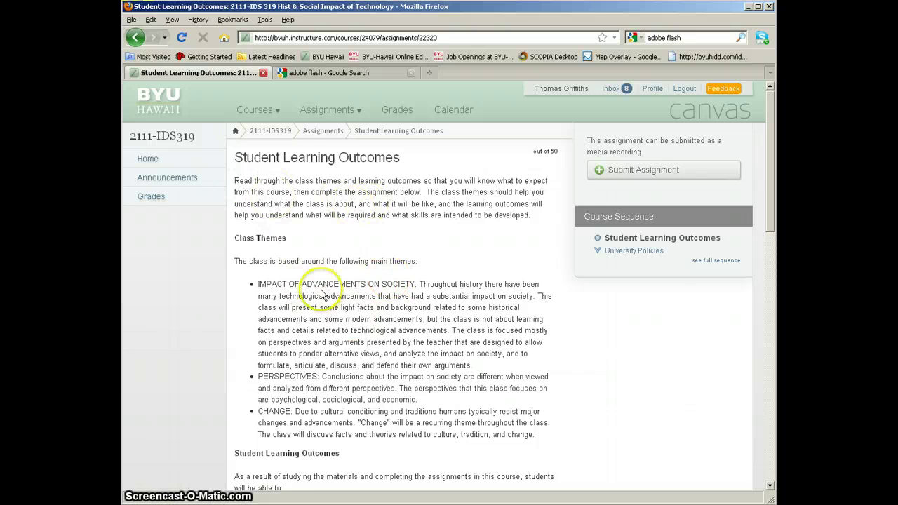
# Step: Read through the assignment's learning outcomes, video submission instructions and grading rubric
pyautogui.scroll(-10, 303, 414)
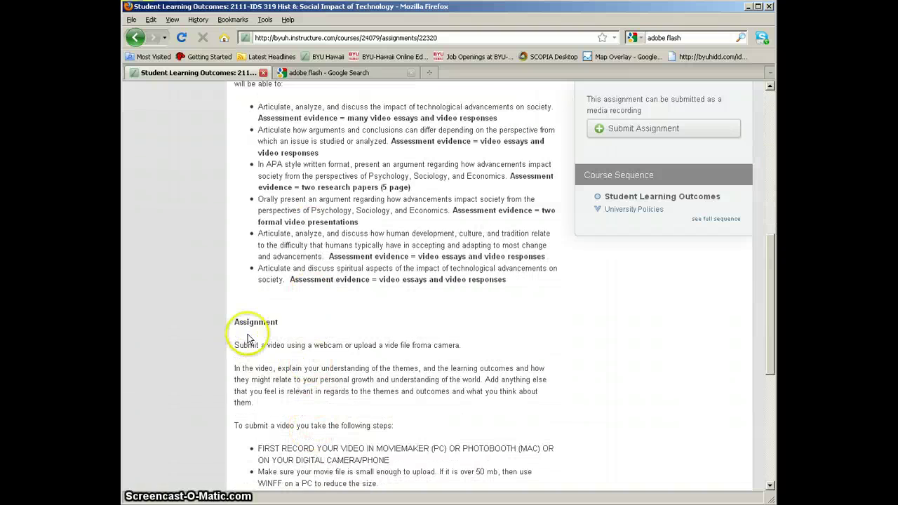
pyautogui.scroll(-5, 265, 349)
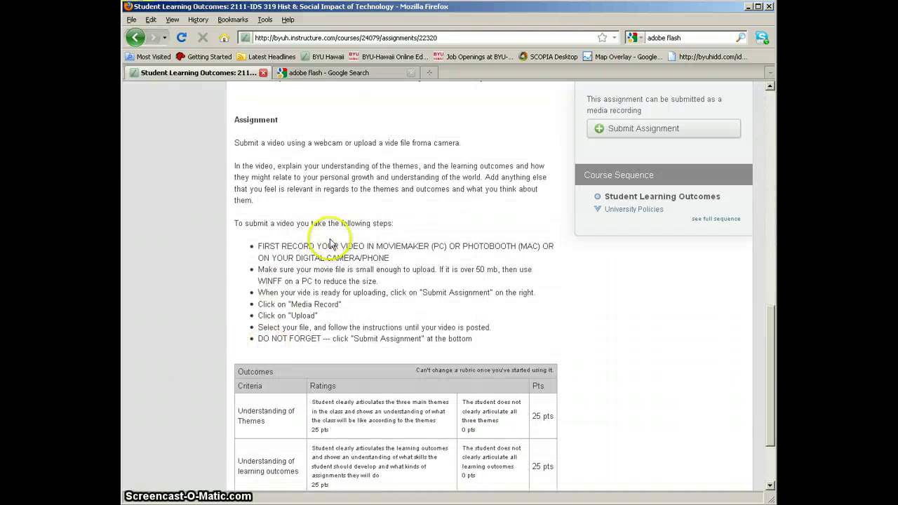
pyautogui.scroll(-3, 445, 245)
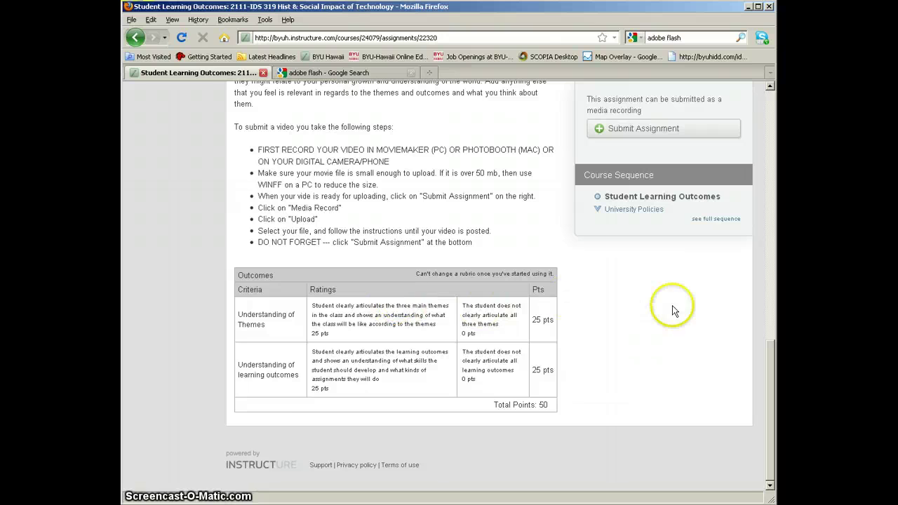
pyautogui.scroll(2, 673, 307)
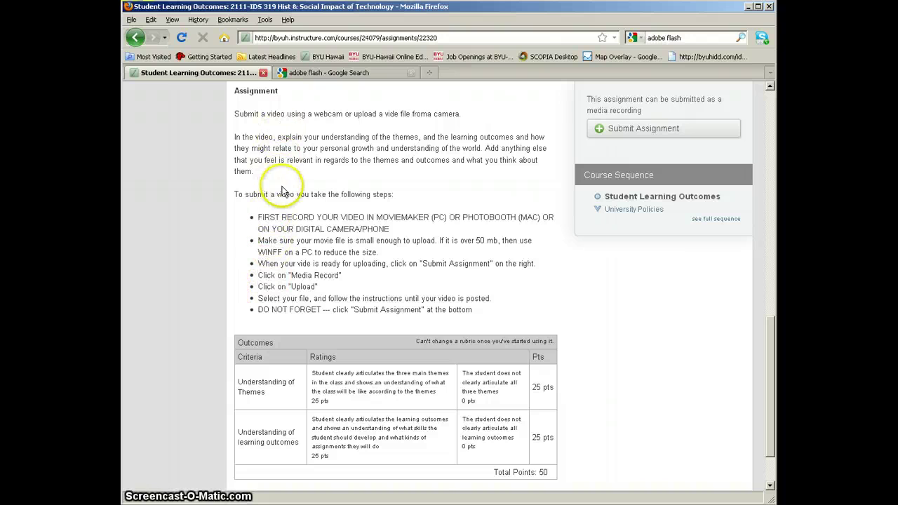
pyautogui.scroll(2, 601, 280)
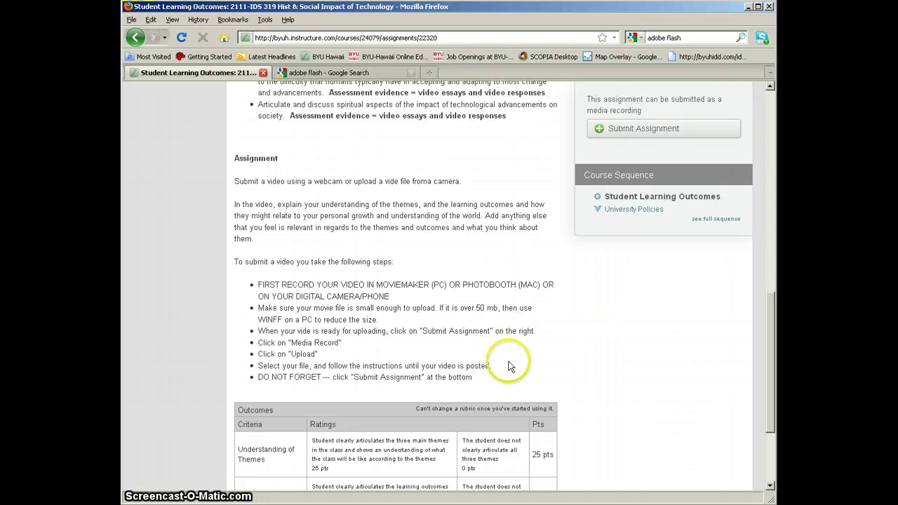
pyautogui.scroll(10, 511, 363)
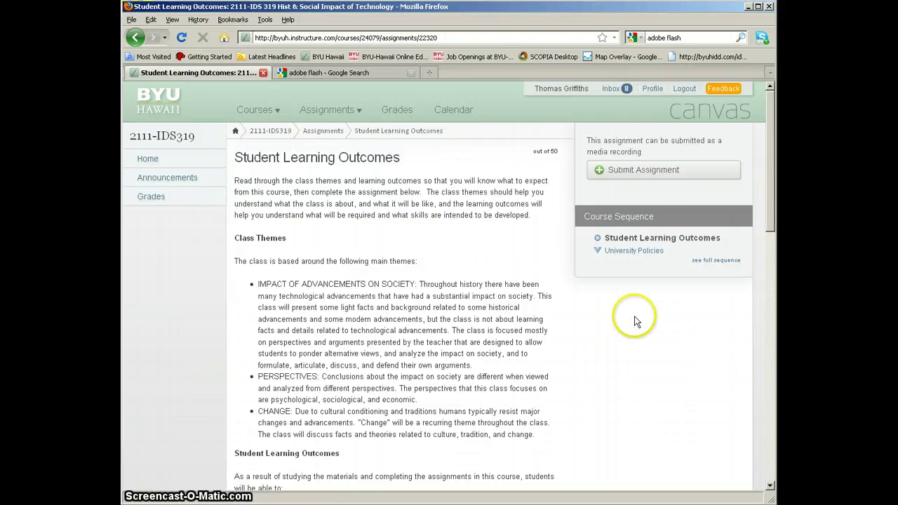
# Step: Start the assignment submission and upload the video file adjective_order_1.mp4 as its media recording
pyautogui.click(633, 175)
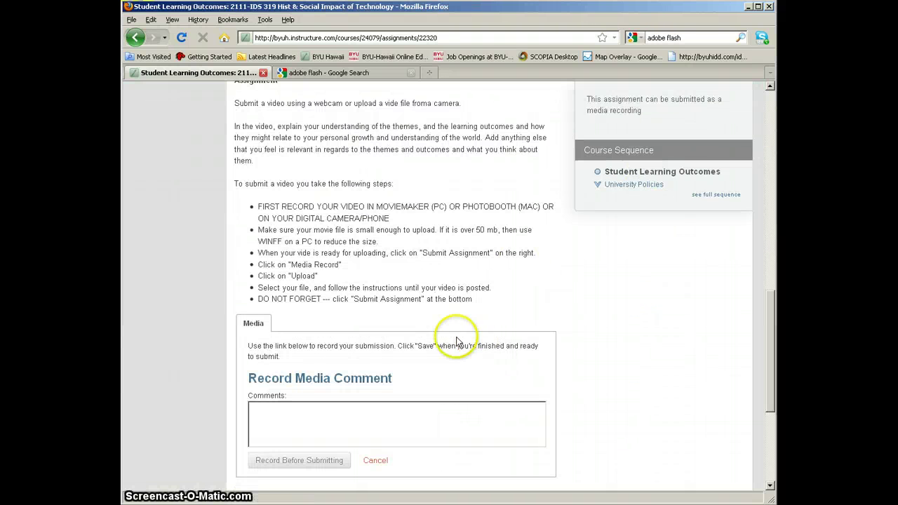
pyautogui.click(337, 379)
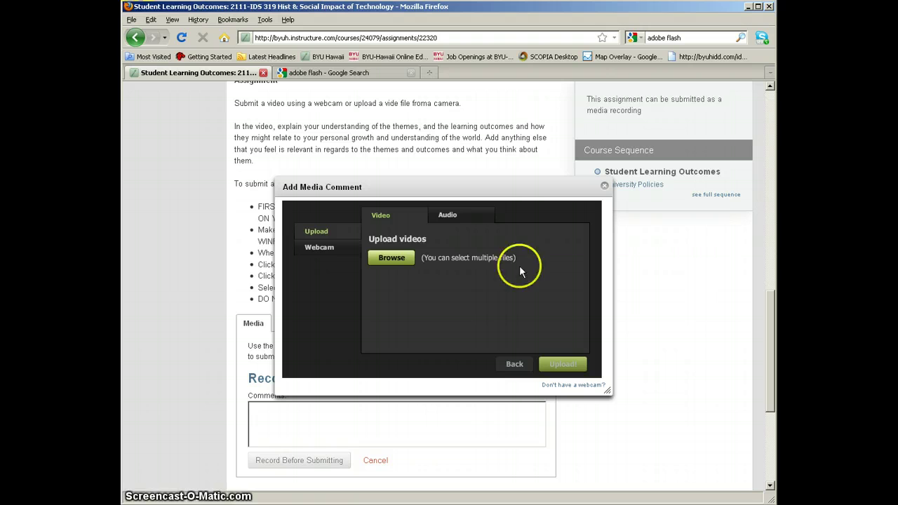
pyautogui.click(392, 258)
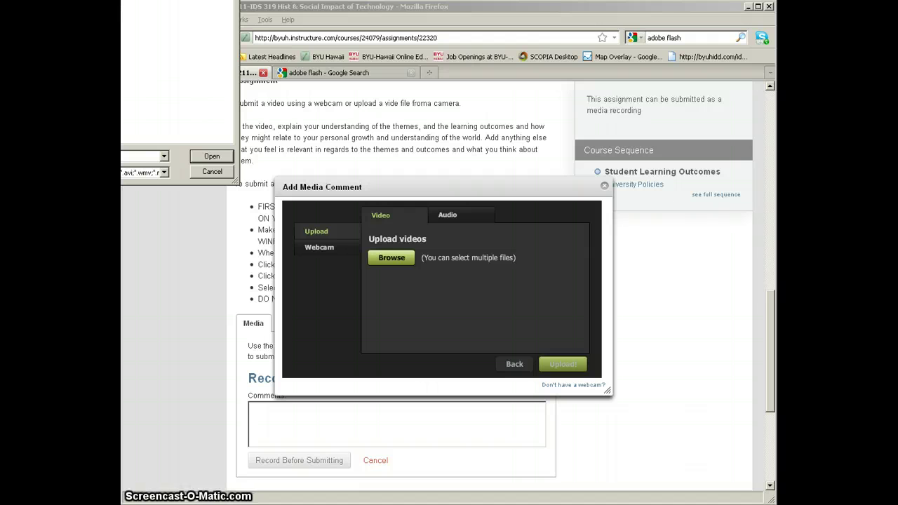
pyautogui.moveTo(2, 0); pyautogui.dragTo(245, 6)
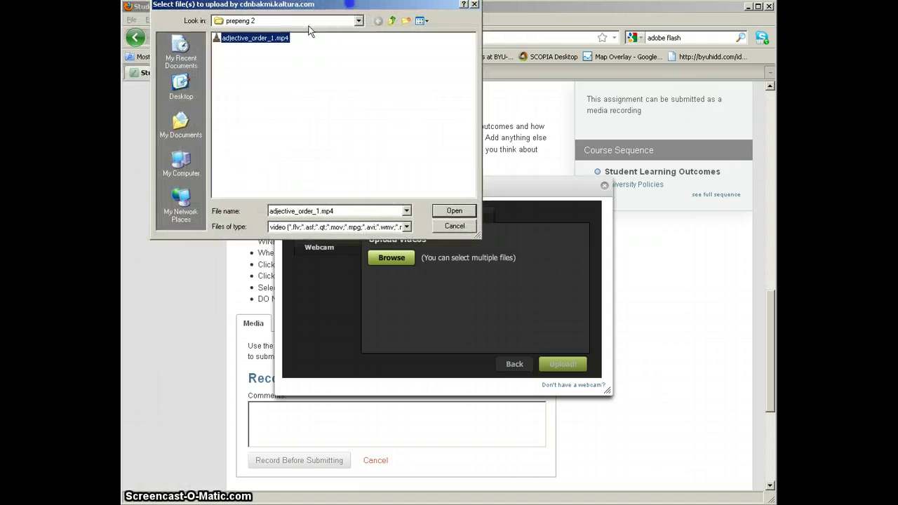
pyautogui.click(455, 210)
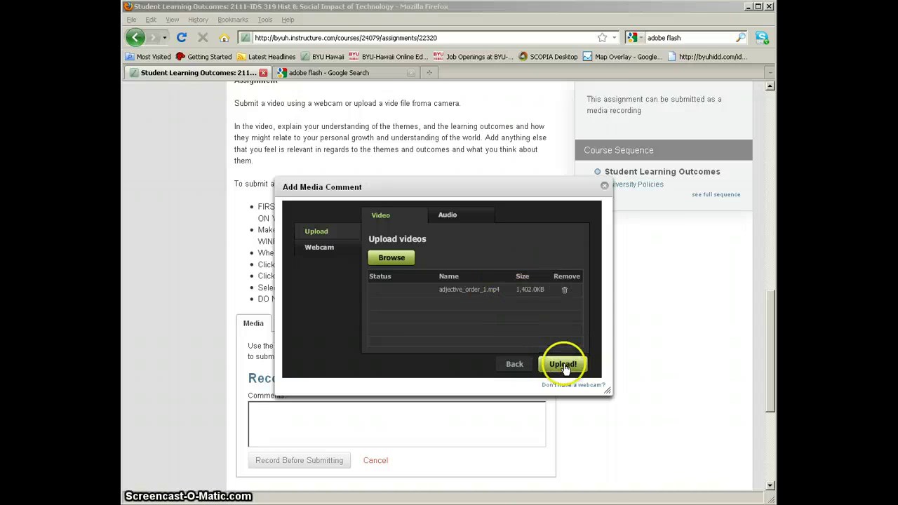
pyautogui.click(565, 364)
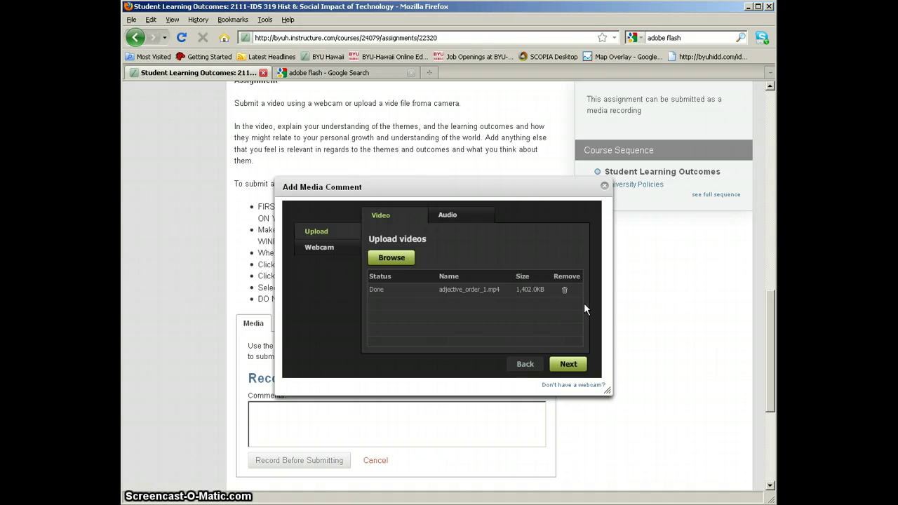
# Step: Keep the uploaded video's title without tags, accept the terms of use certification, and attach the video to the submission
pyautogui.click(569, 364)
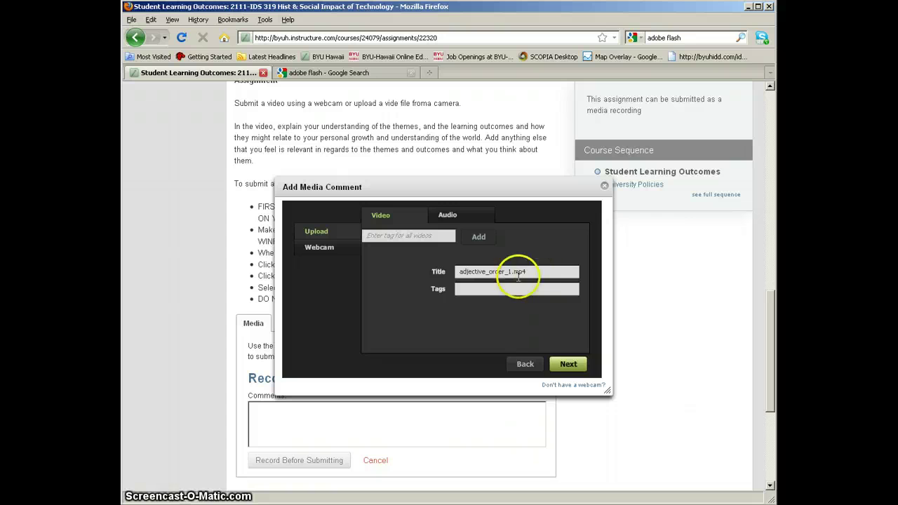
pyautogui.click(569, 365)
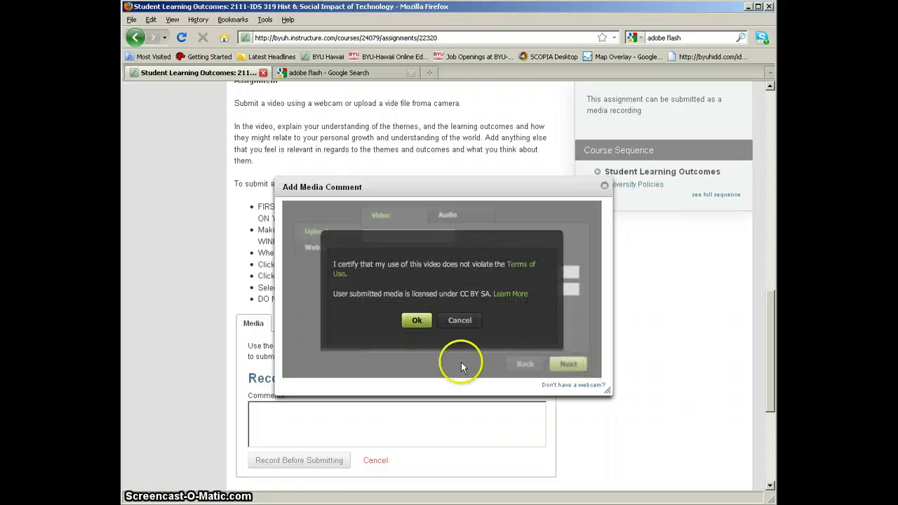
pyautogui.click(413, 320)
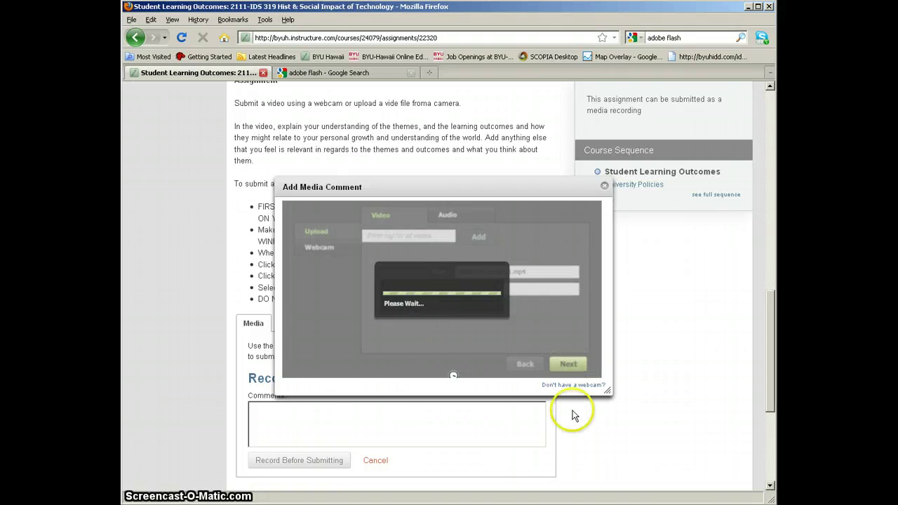
pyautogui.scroll(-6, 577, 411)
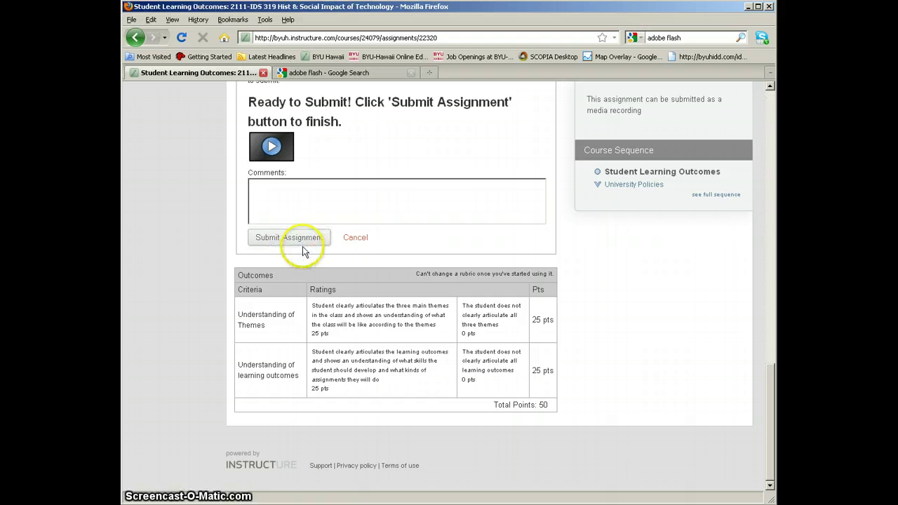
# Step: Submit the Student Learning Outcomes assignment with its attached video, leaving the comments empty
pyautogui.scroll(10, 601, 291)
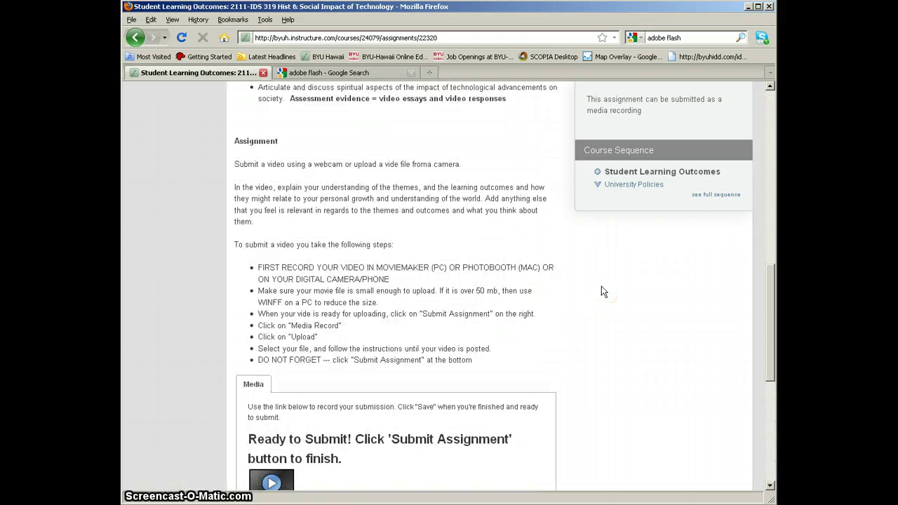
pyautogui.scroll(-5, 601, 291)
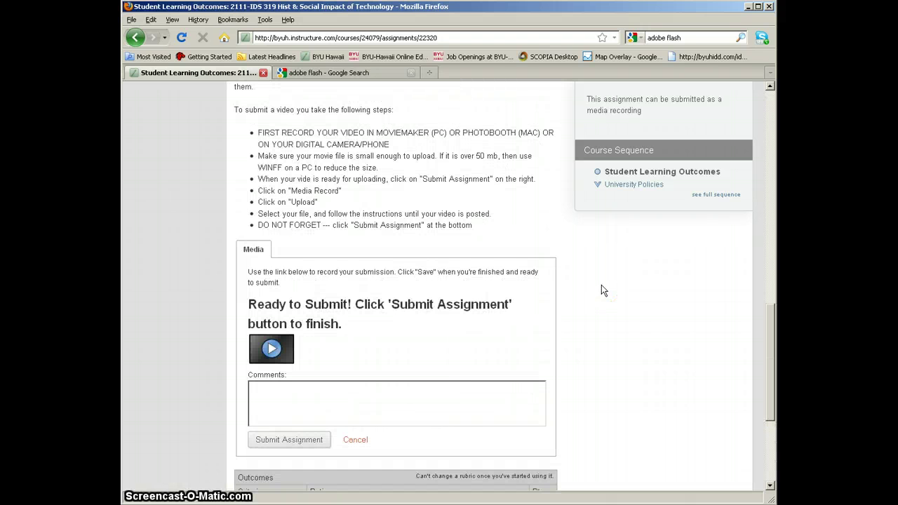
pyautogui.scroll(-5, 602, 289)
pyautogui.click(315, 222)
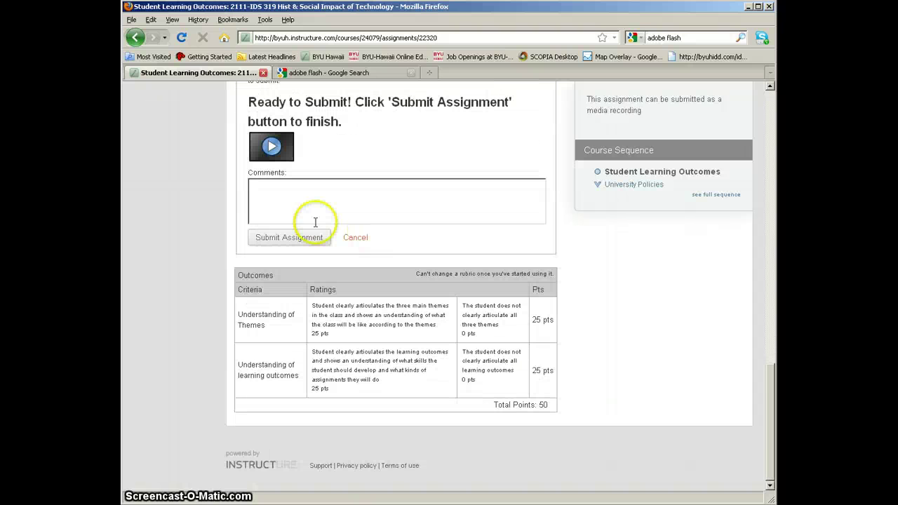
pyautogui.click(302, 204)
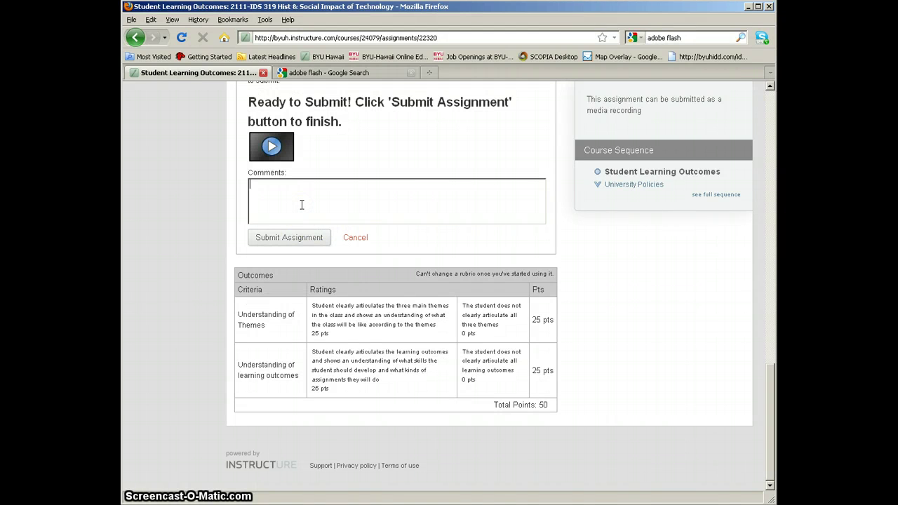
pyautogui.click(286, 237)
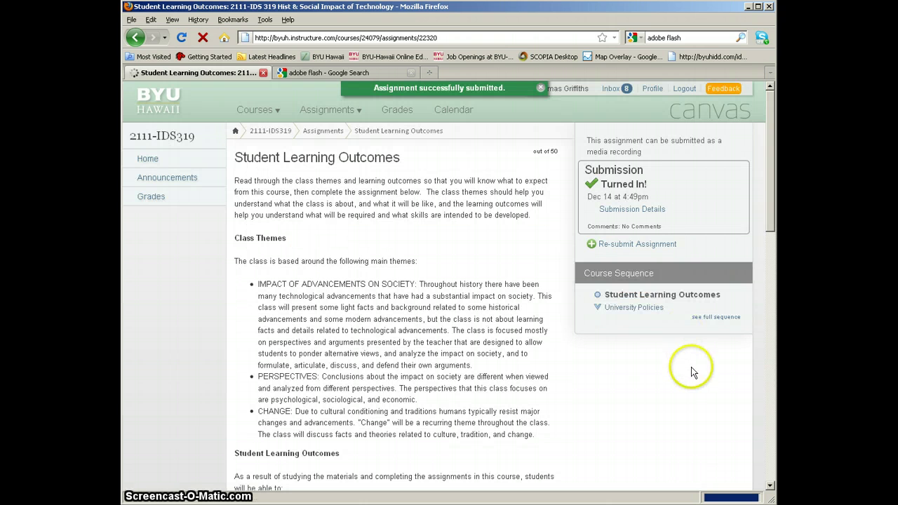
pyautogui.click(691, 372)
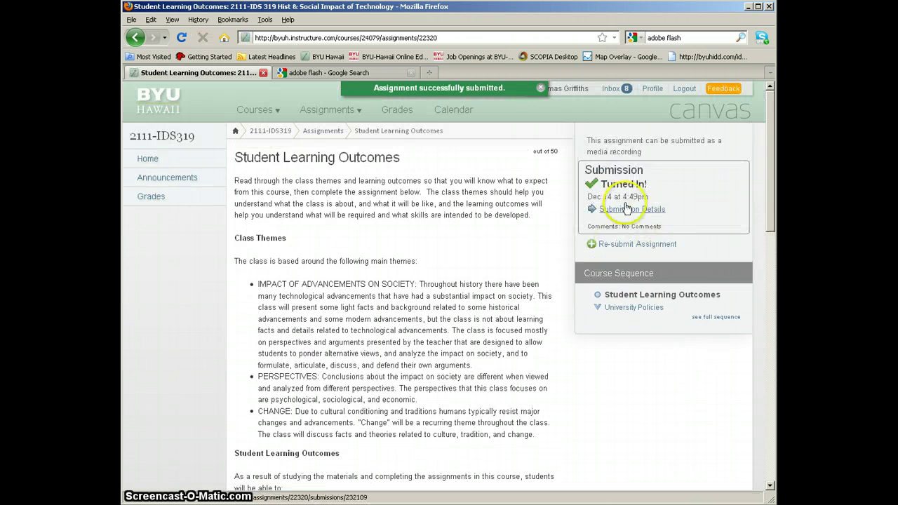
# Step: Return to the course home page and open the Student Introductions discussion in the Teacher and Student Introductions module
pyautogui.click(139, 161)
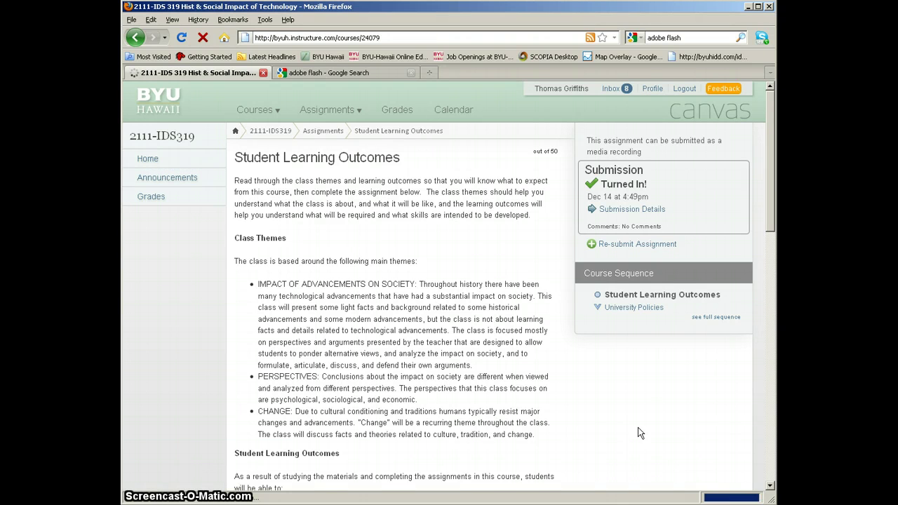
pyautogui.scroll(-2, 637, 433)
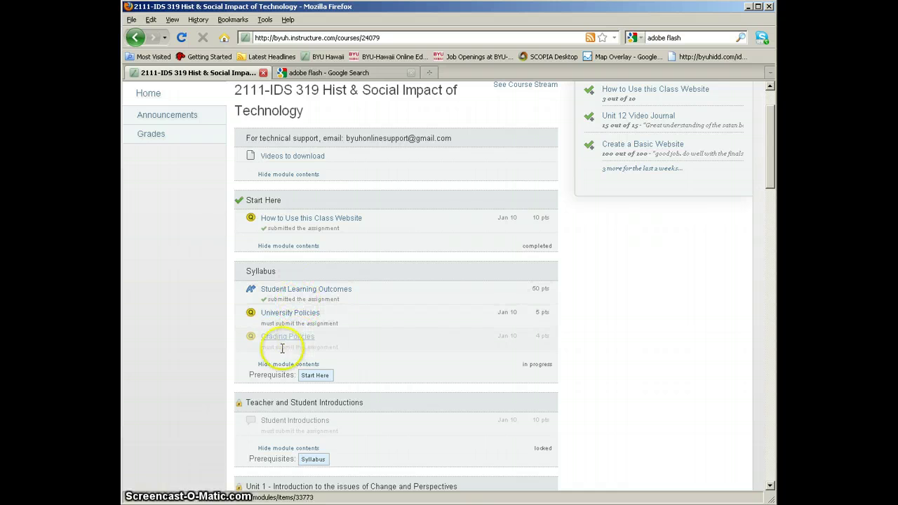
pyautogui.scroll(-4, 568, 435)
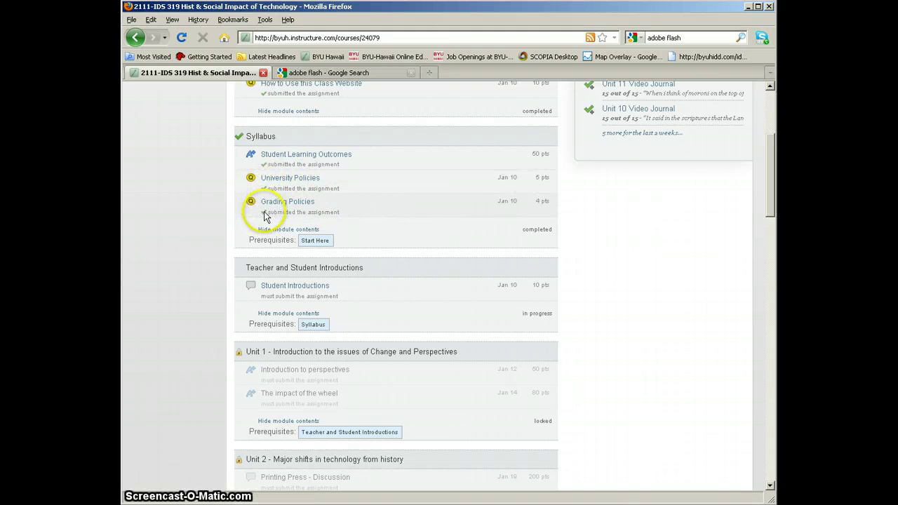
pyautogui.click(305, 287)
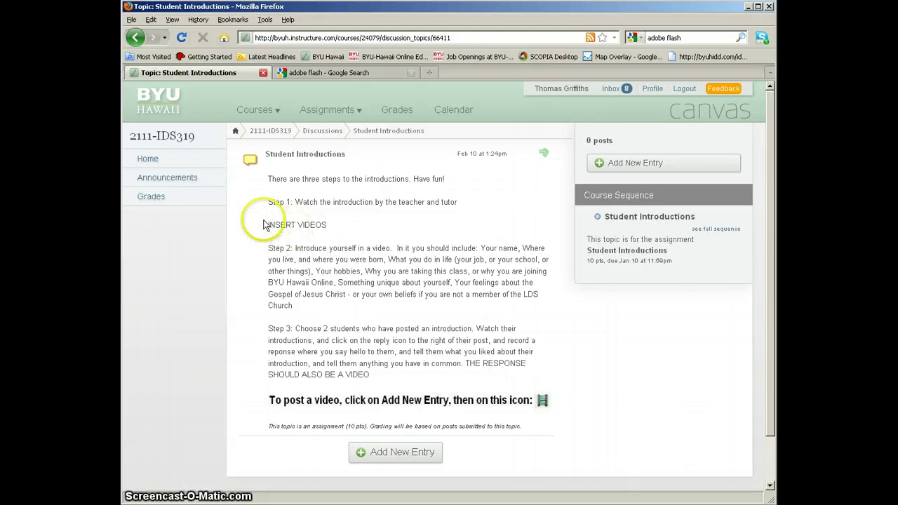
pyautogui.click(339, 227)
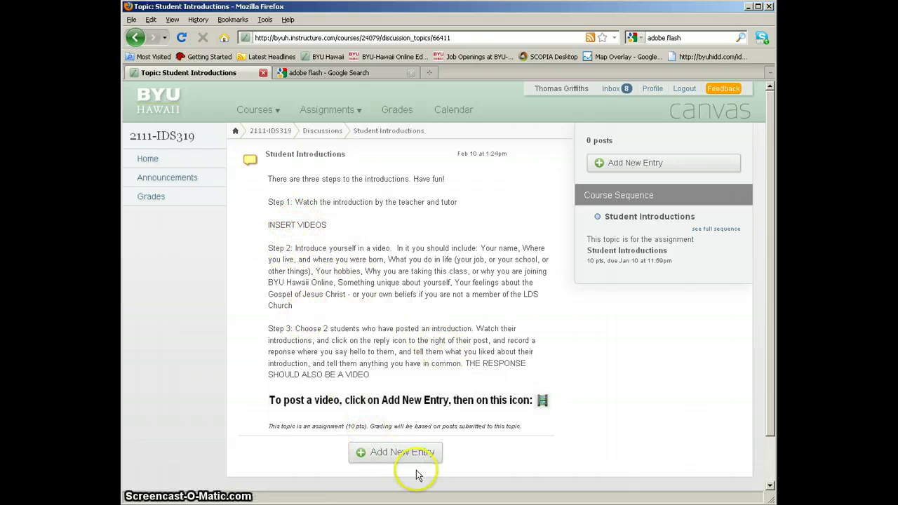
# Step: Start a new entry in the Student Introductions discussion and upload the video file adjective_order_1.mp4 as its media comment
pyautogui.click(629, 163)
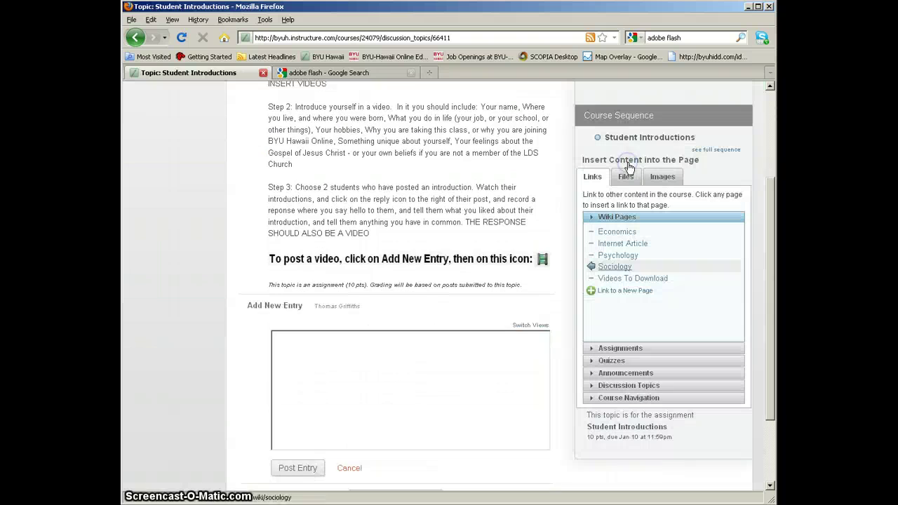
pyautogui.scroll(-3, 444, 411)
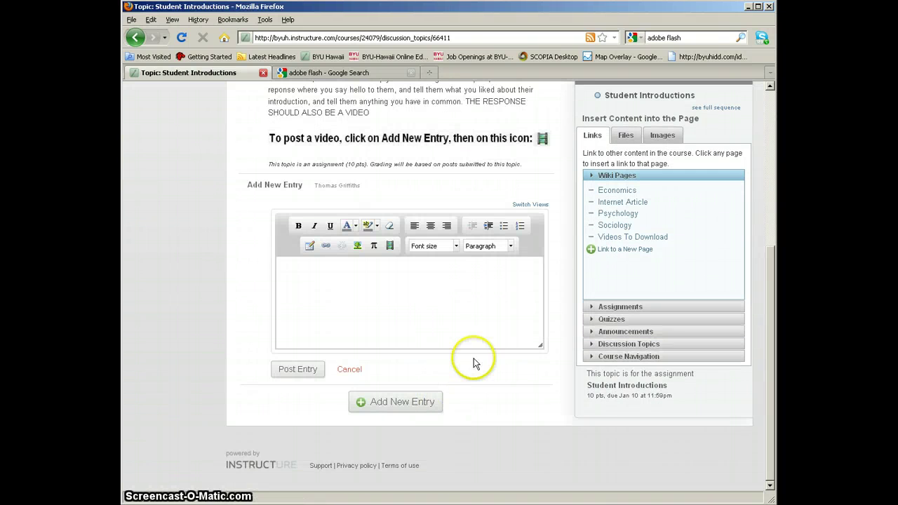
pyautogui.click(355, 278)
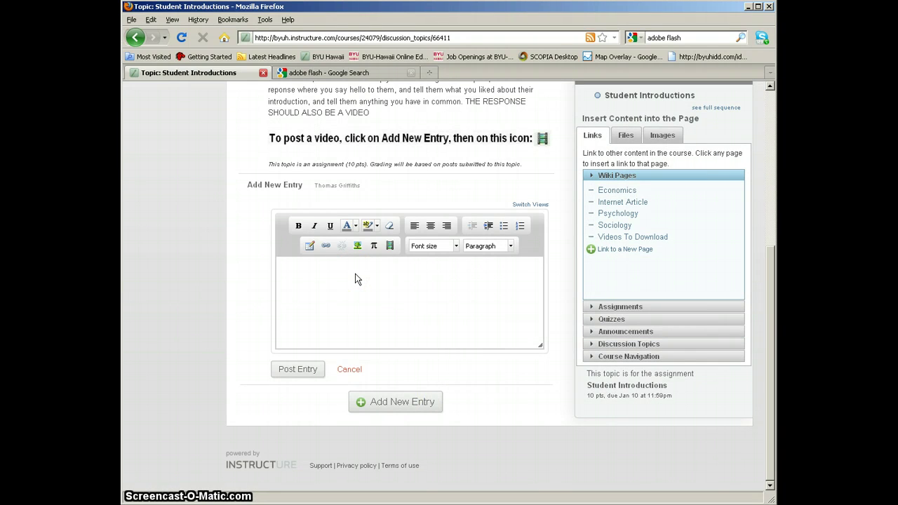
pyautogui.click(390, 288)
pyautogui.click(390, 288)
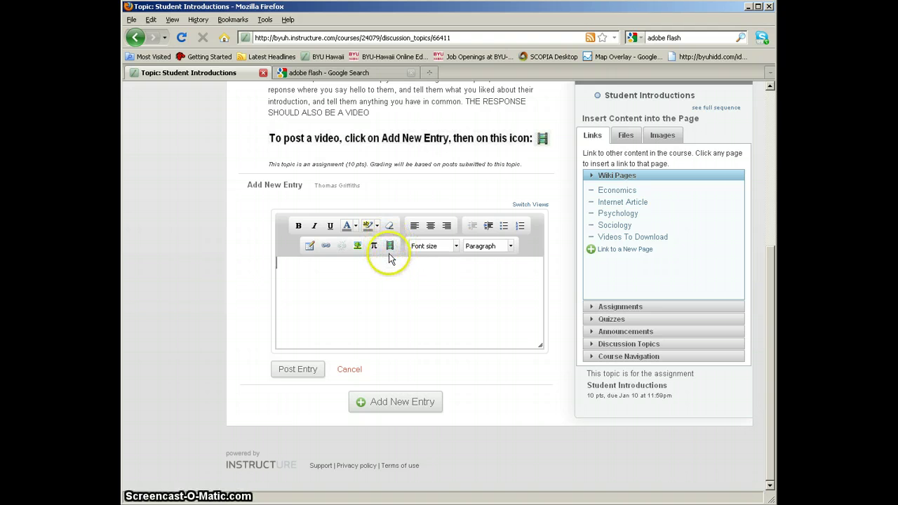
pyautogui.click(390, 247)
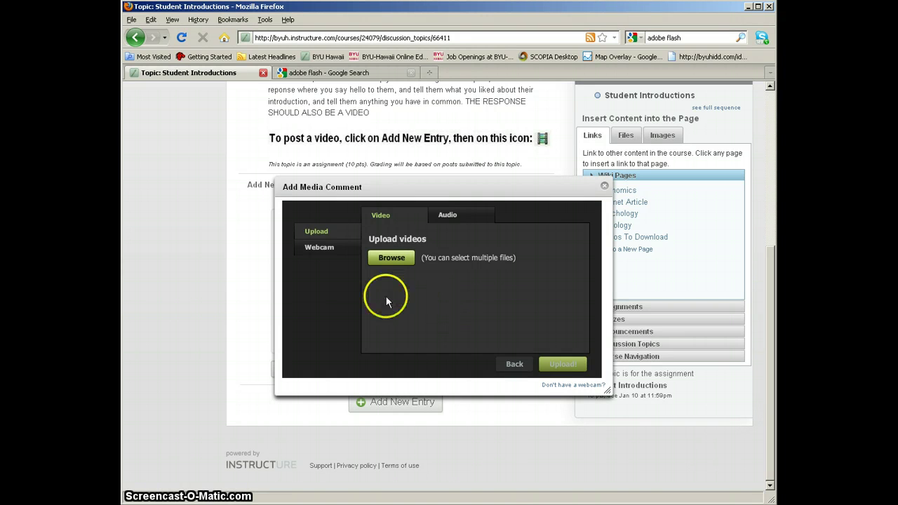
pyautogui.click(392, 258)
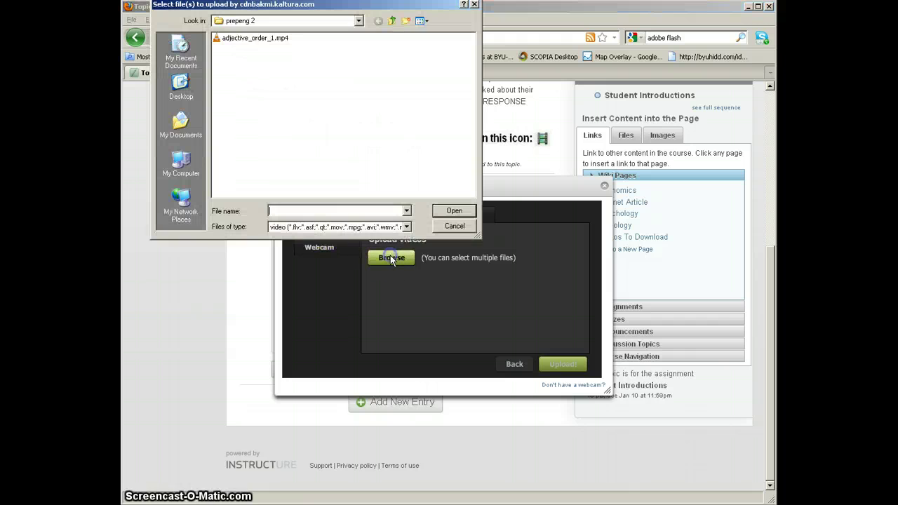
pyautogui.click(254, 38)
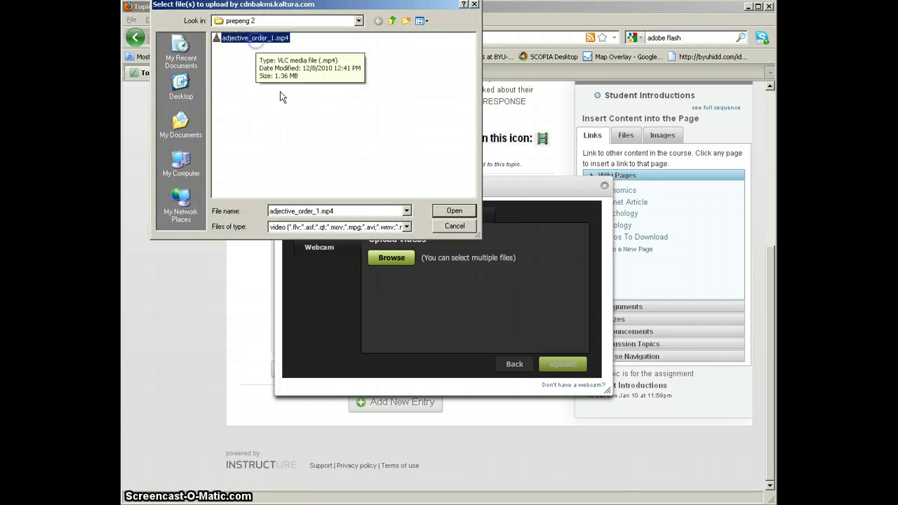
pyautogui.click(455, 211)
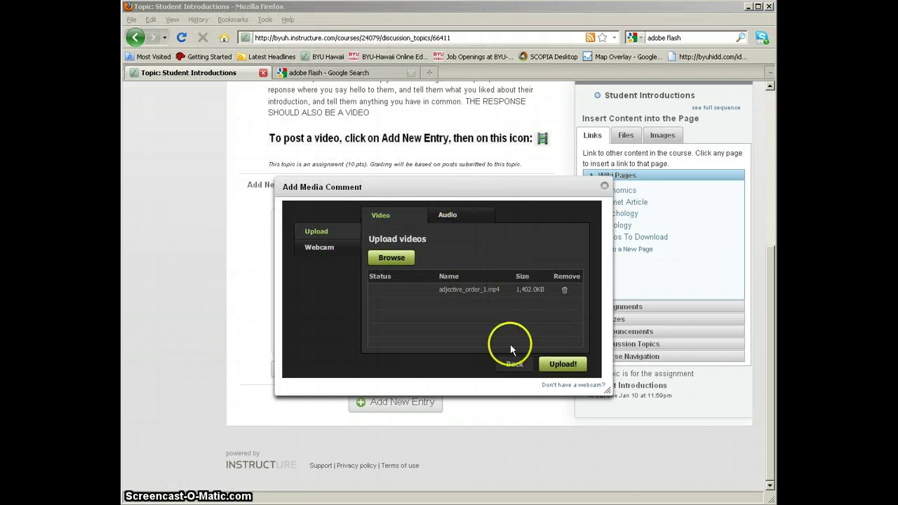
pyautogui.click(563, 369)
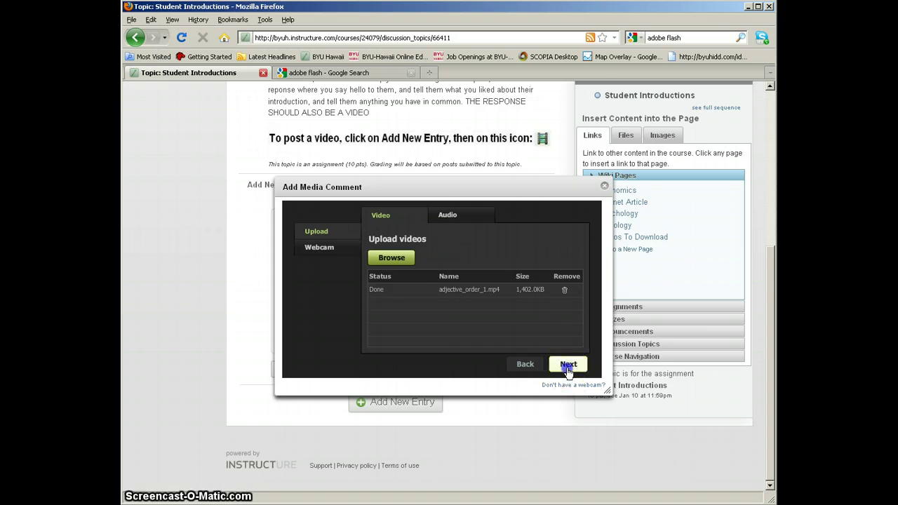
# Step: Insert the uploaded video into the new discussion entry and post the entry
pyautogui.click(568, 367)
pyautogui.click(568, 363)
pyautogui.click(364, 320)
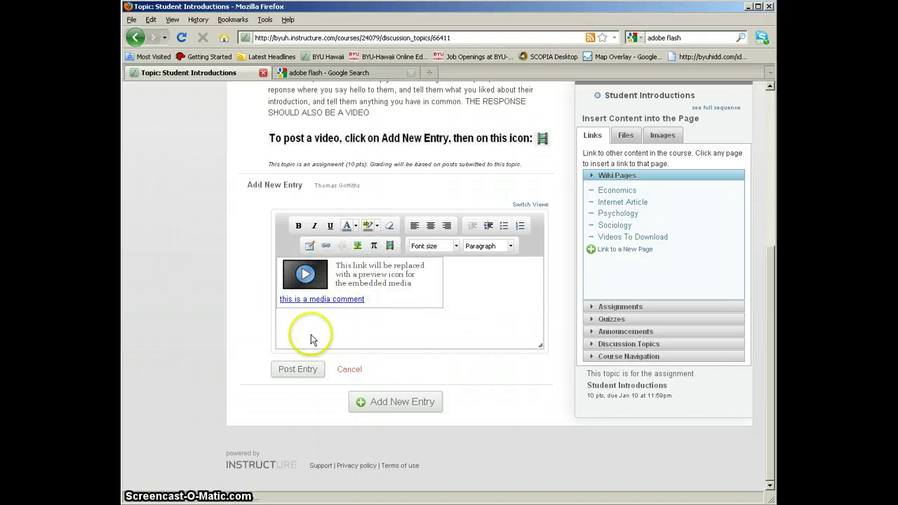
pyautogui.click(298, 370)
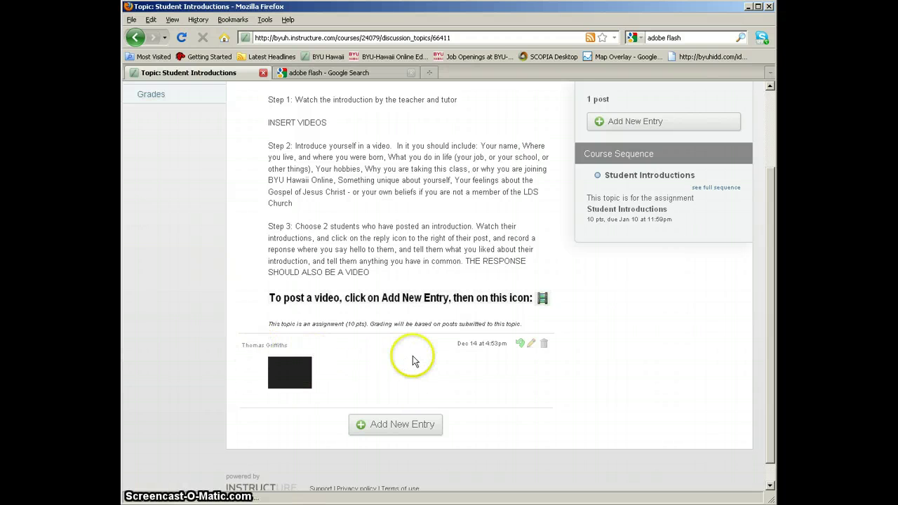
# Step: Start a reply to the posted introduction and upload adjective_order_1.mp4 as the reply's media comment
pyautogui.click(520, 344)
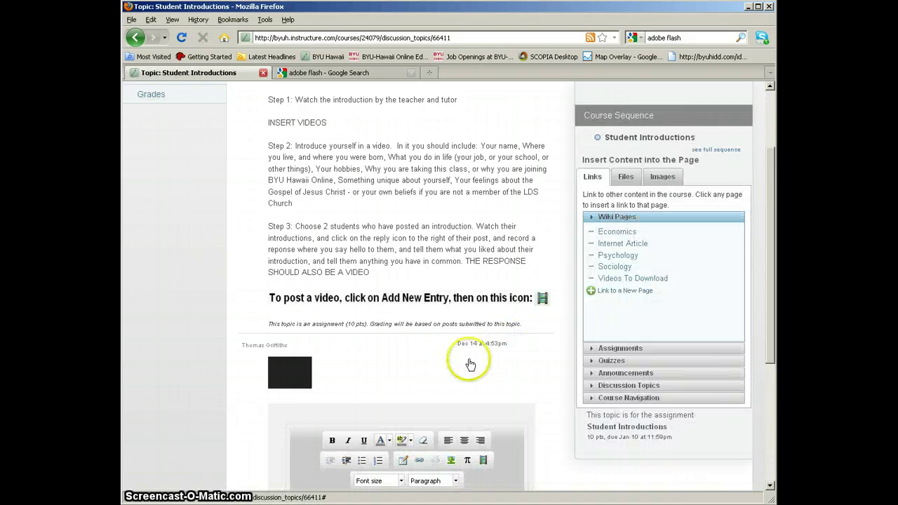
pyautogui.scroll(-5, 491, 361)
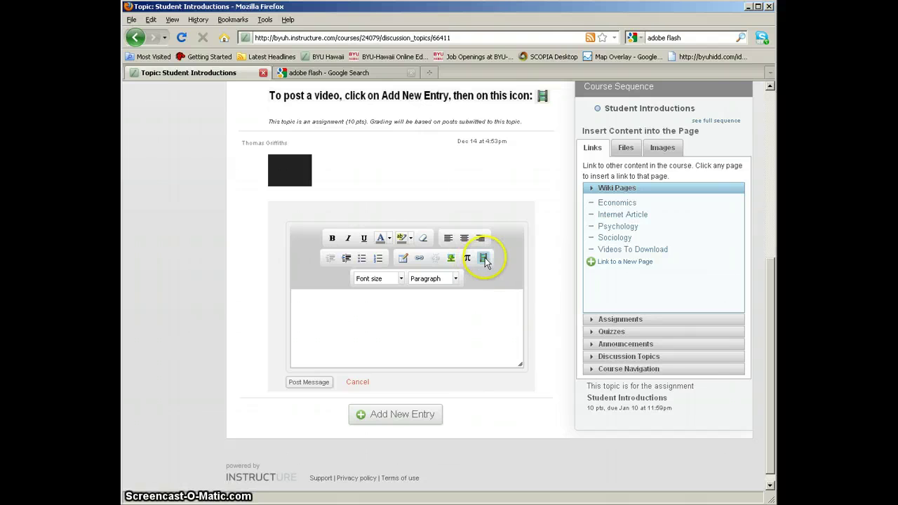
pyautogui.click(484, 259)
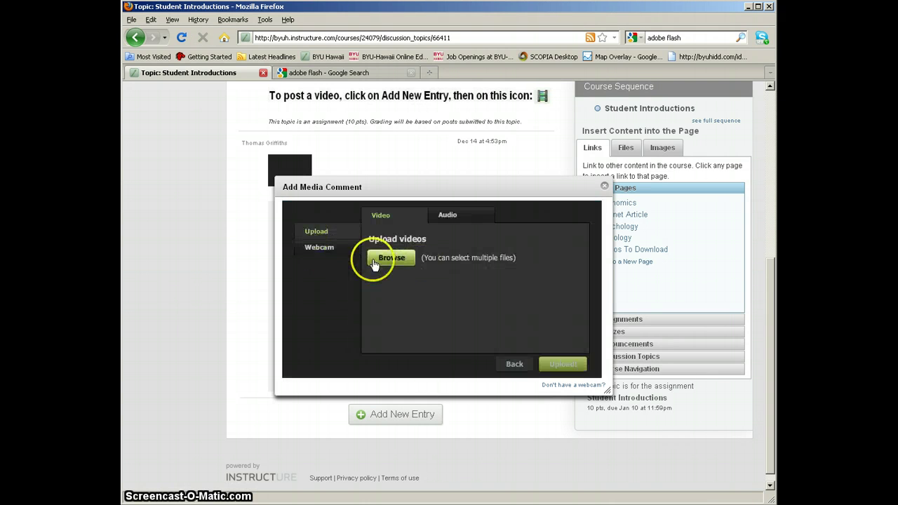
pyautogui.click(391, 260)
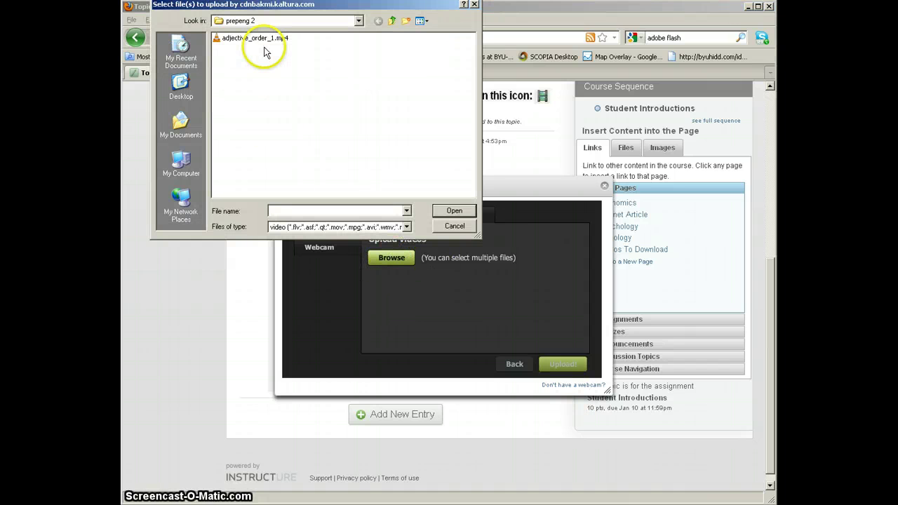
pyautogui.doubleClick(267, 48)
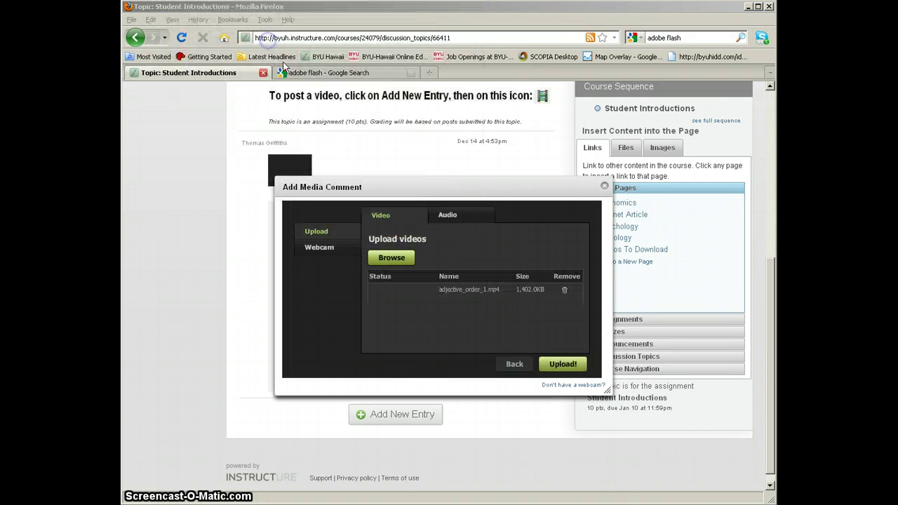
pyautogui.click(562, 363)
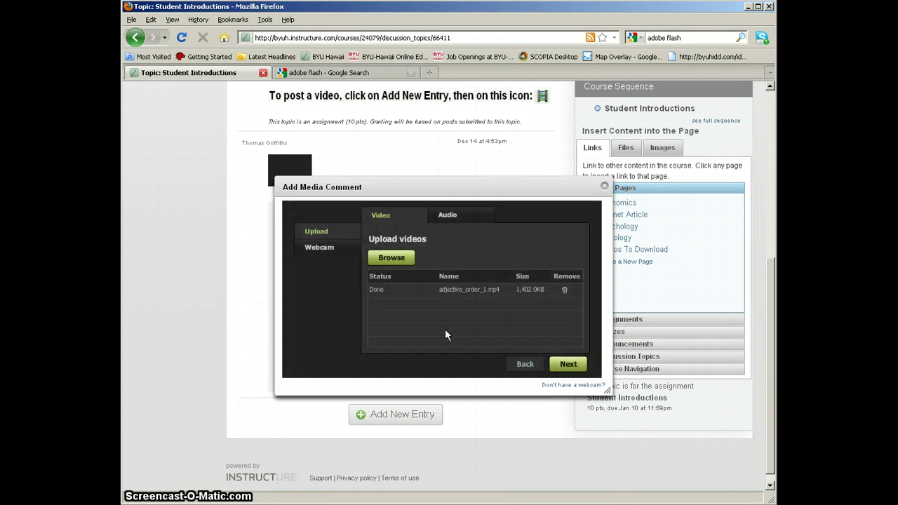
# Step: Keep the video's title without tags, insert it into the reply and post the message
pyautogui.click(569, 362)
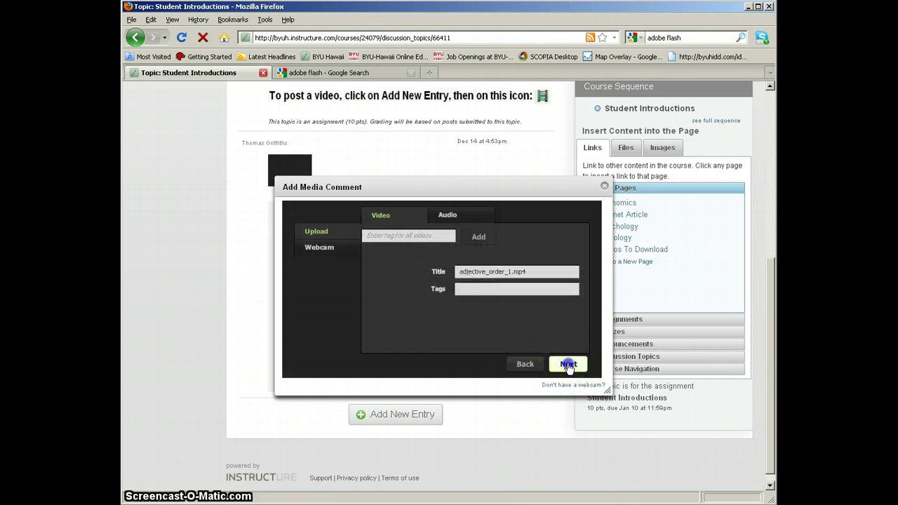
pyautogui.click(567, 360)
pyautogui.click(410, 321)
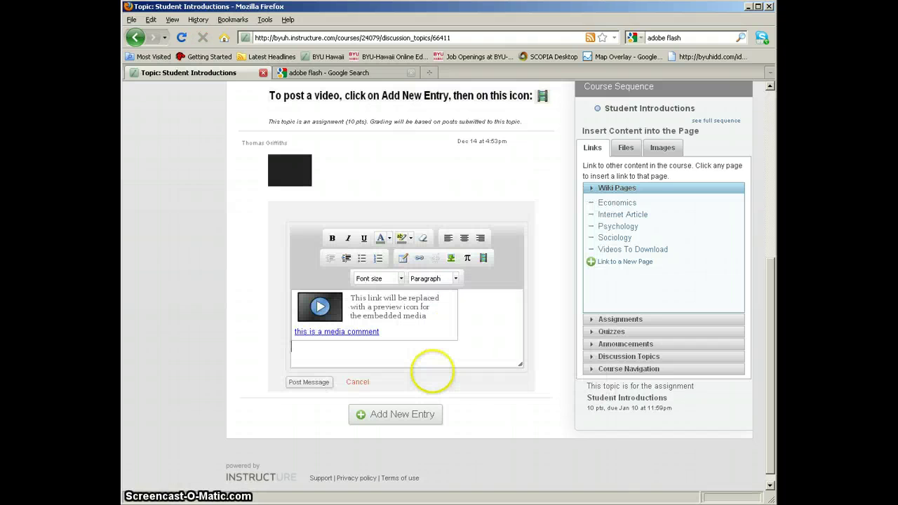
pyautogui.click(306, 384)
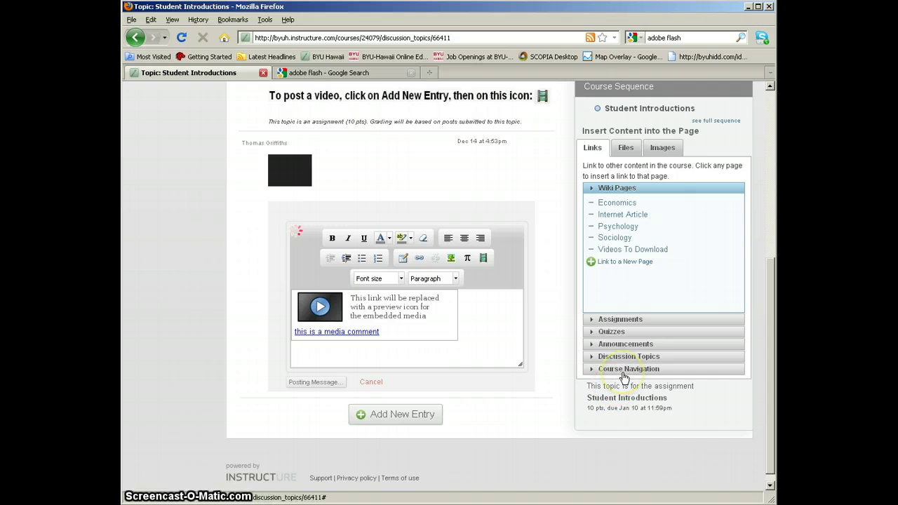